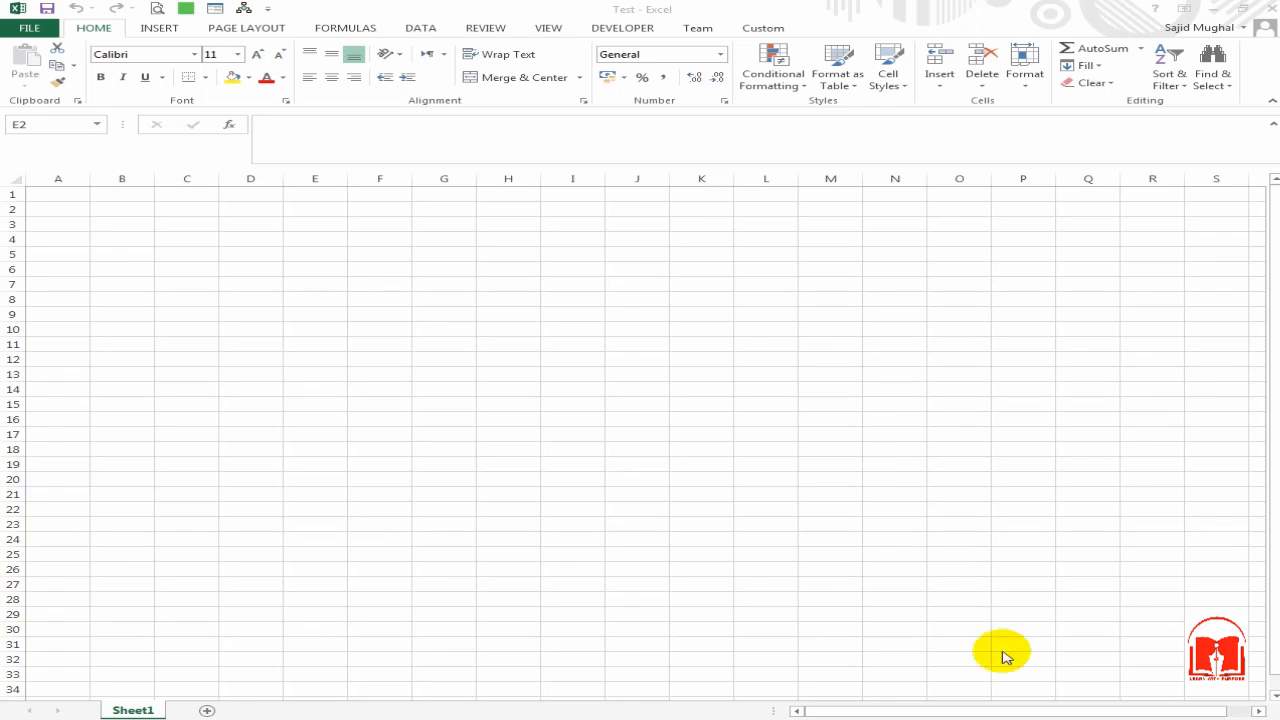
Step: Protect the empty Sheet1 with a password from the Review tab, confirming it twice
click(505, 346)
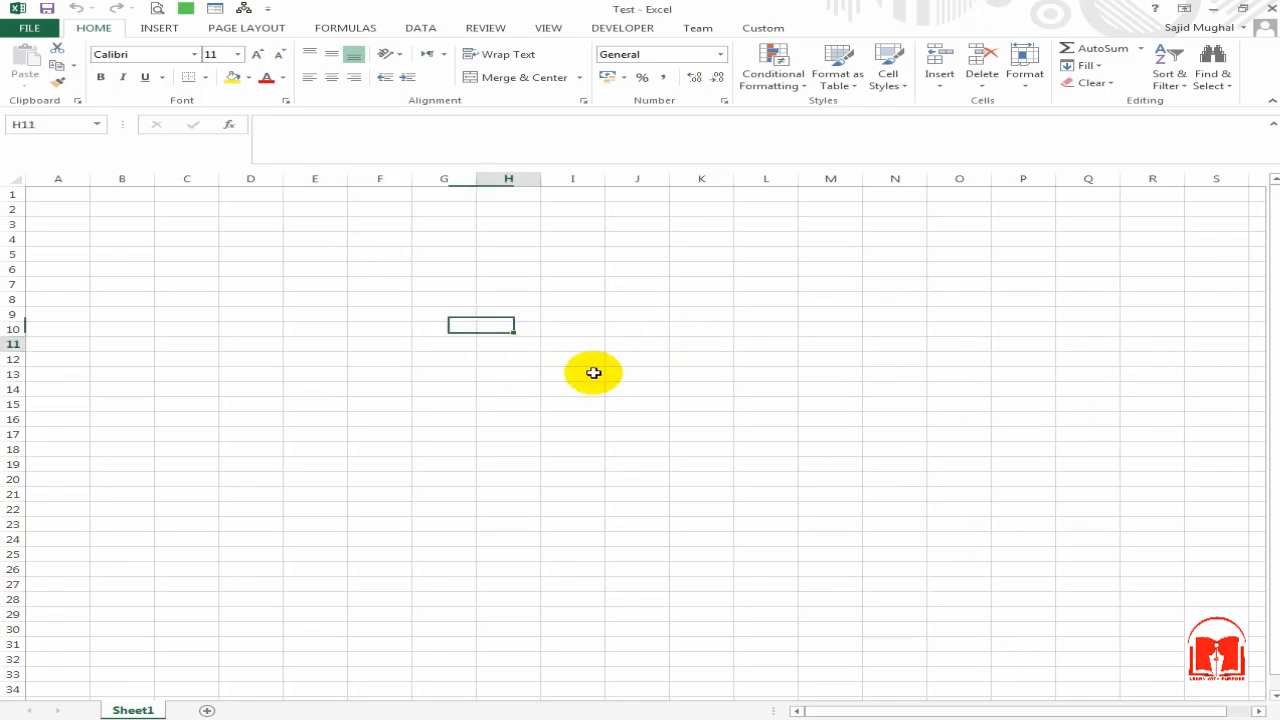
key(ctrl+Up)
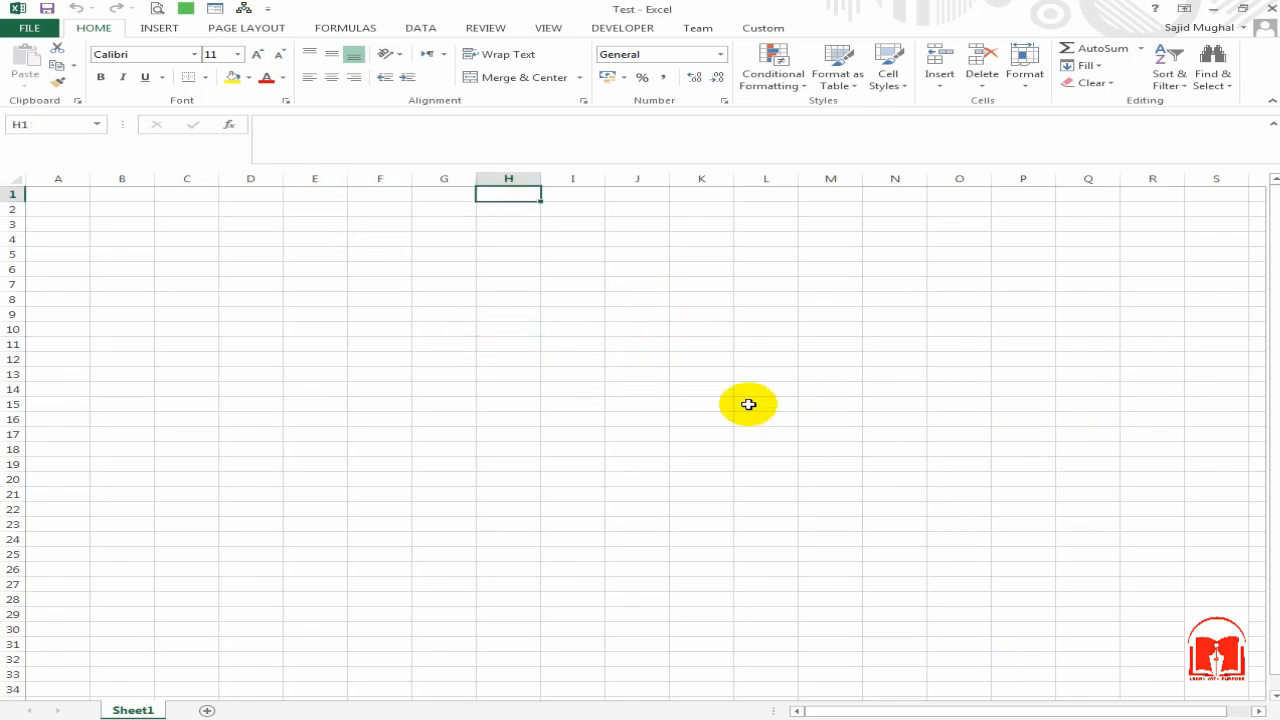
key(Left)
key(Left)
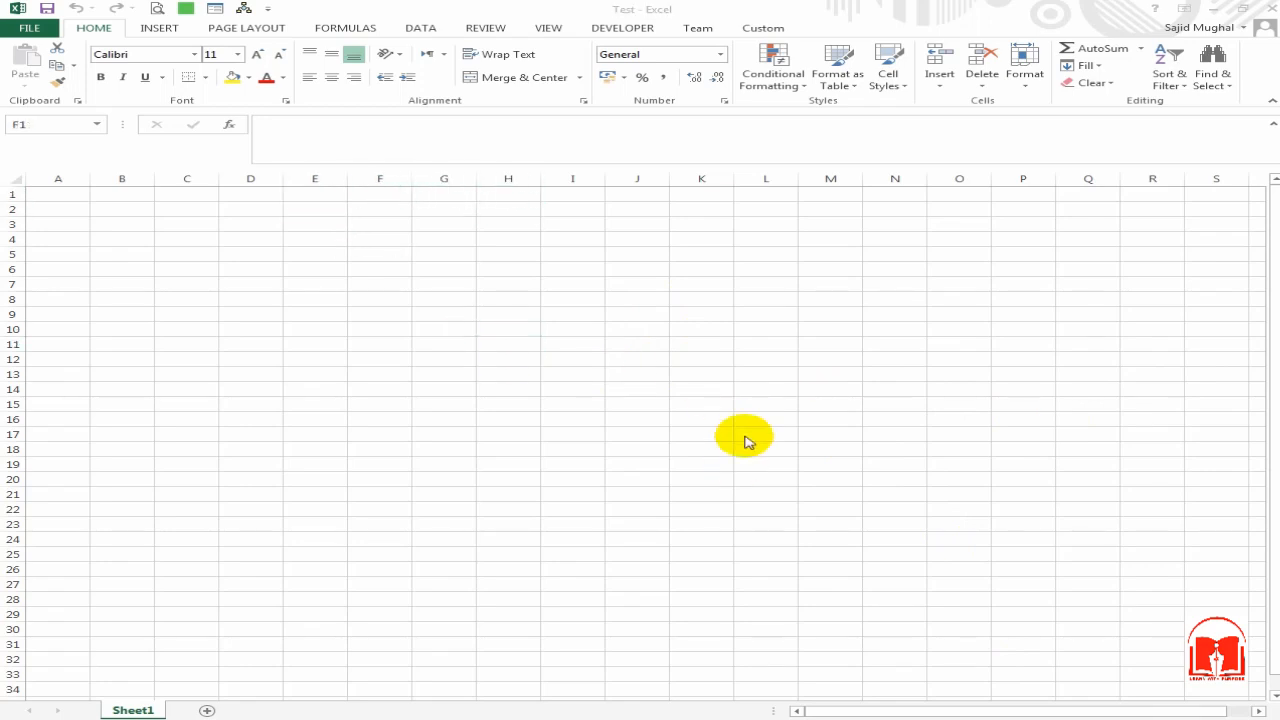
click(455, 284)
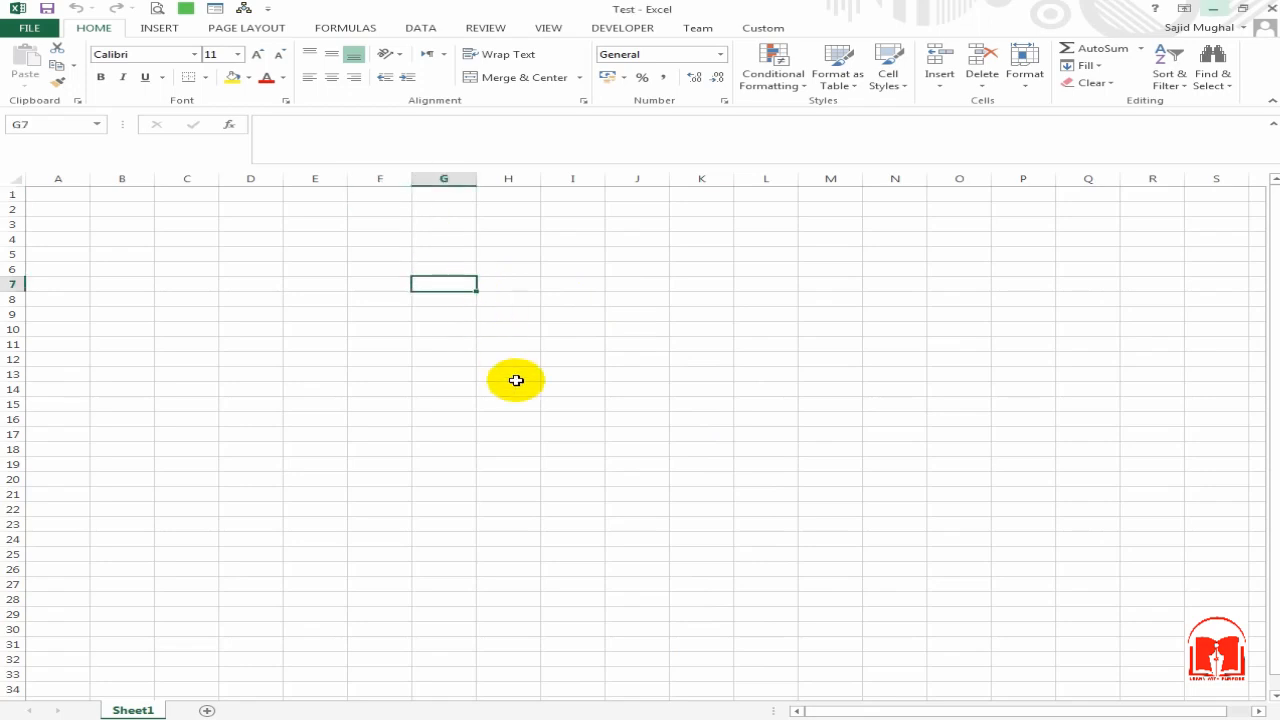
click(340, 287)
click(400, 313)
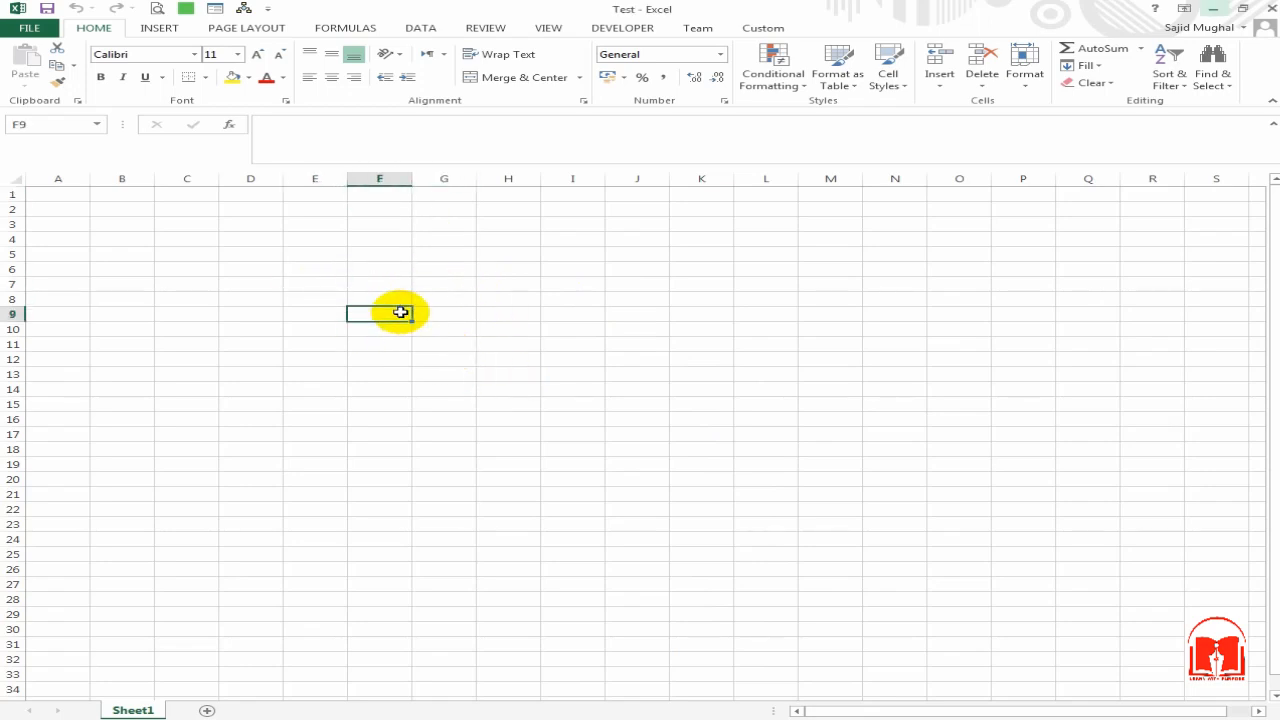
click(378, 268)
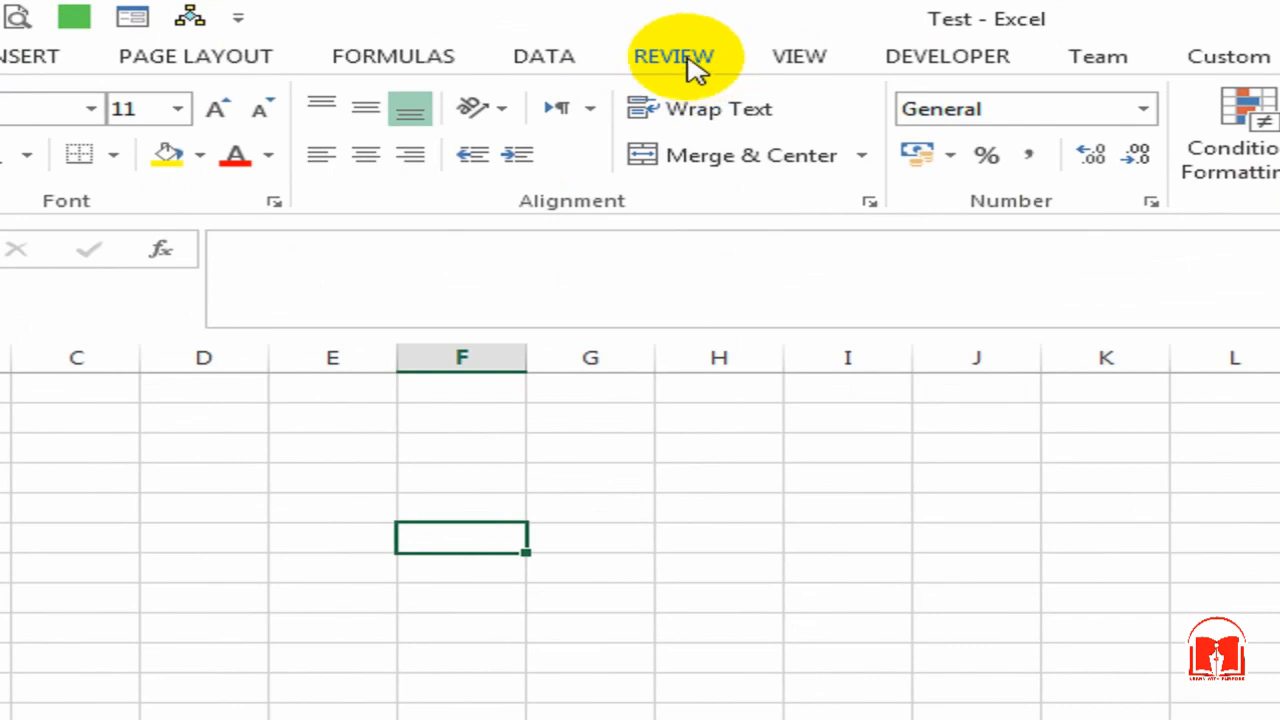
click(690, 60)
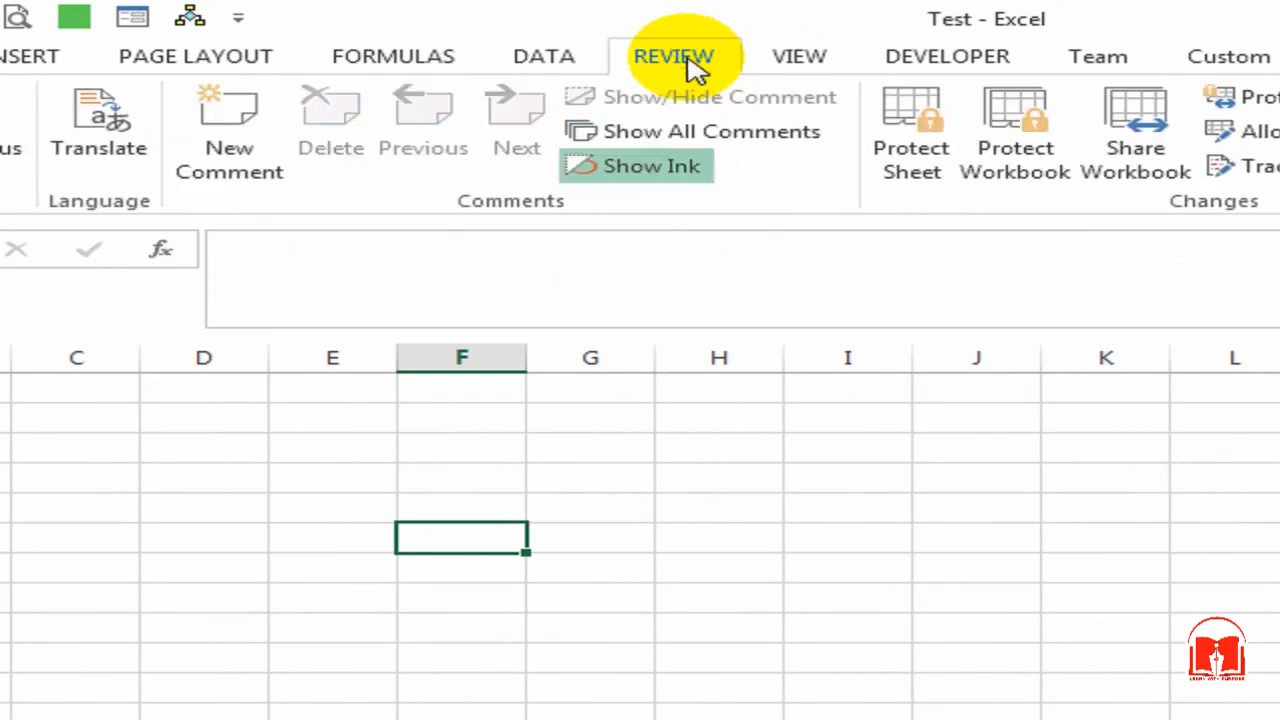
click(914, 187)
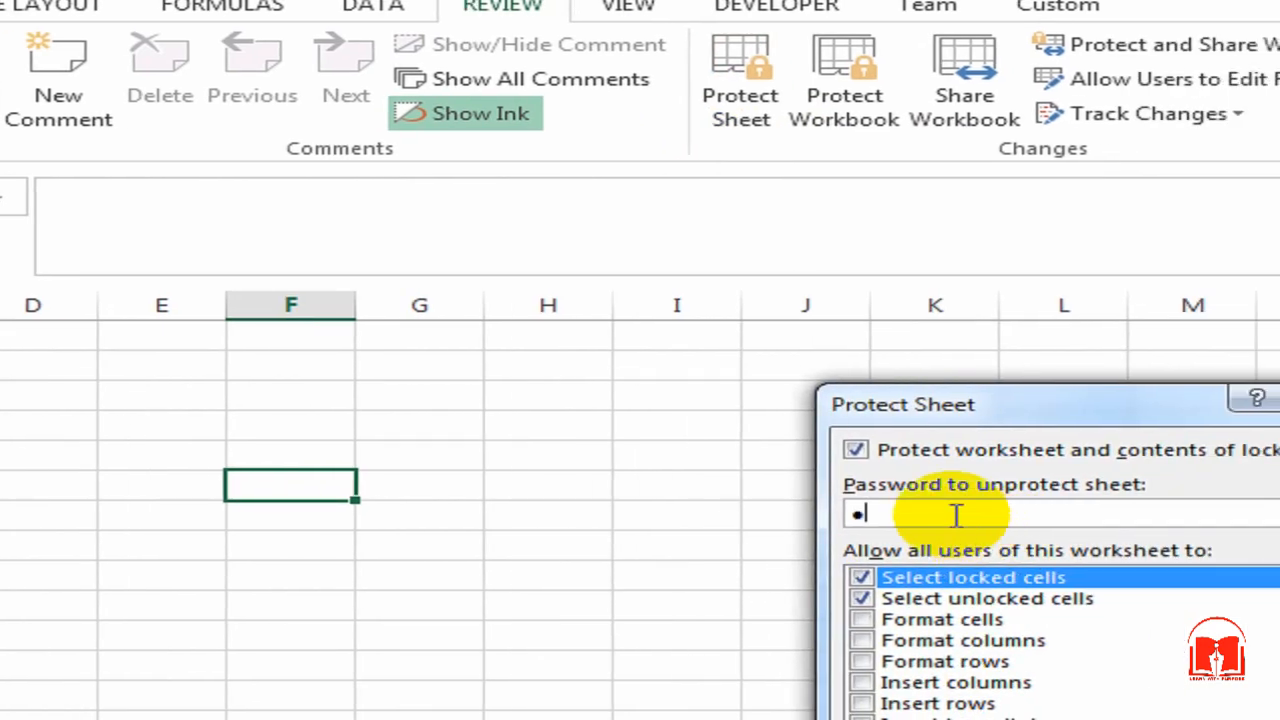
key(Return)
text(•)
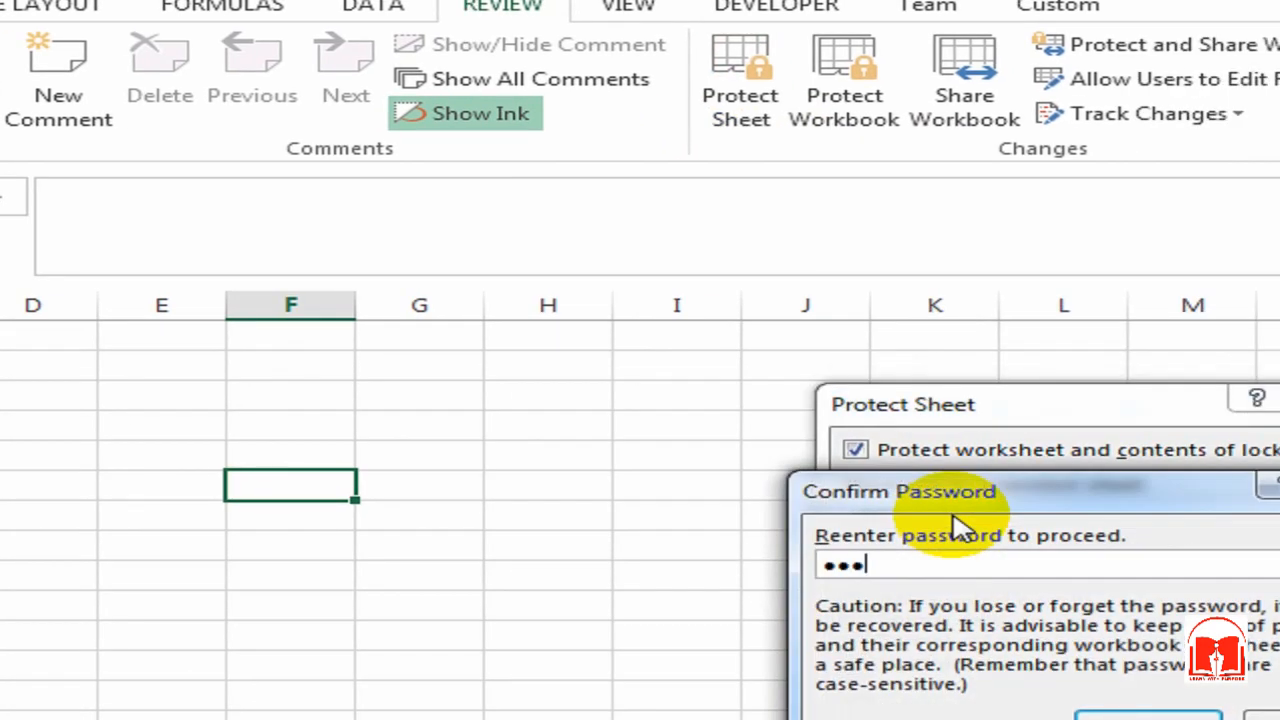
text(••)
key(Return)
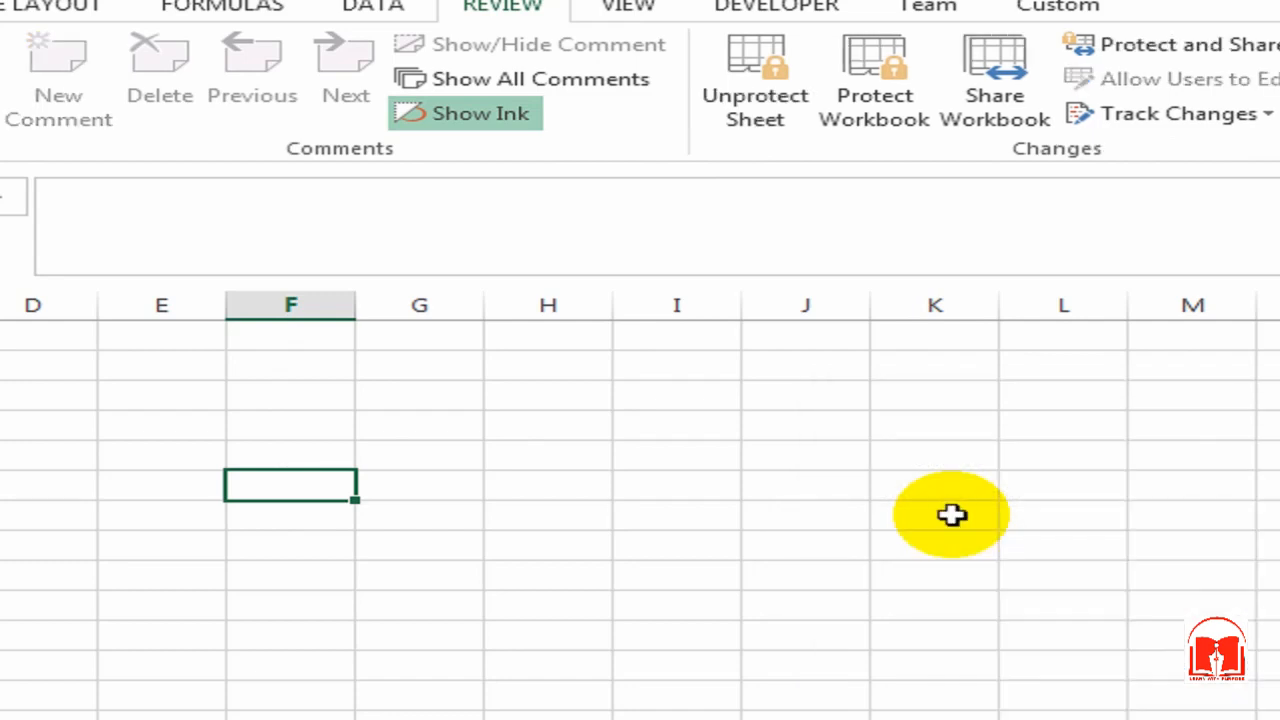
Step: Try typing 'a' in G12 and dismiss the protected-sheet warnings
click(423, 669)
key(a)
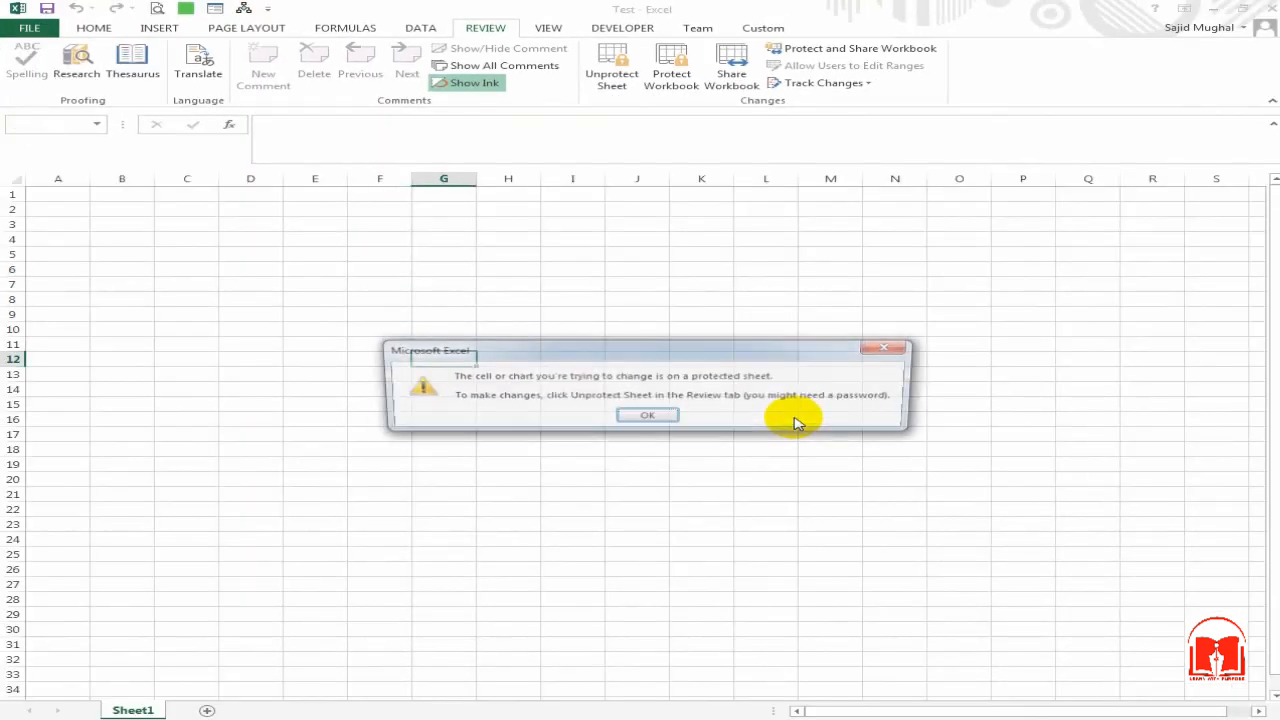
key(Return)
key(Return)
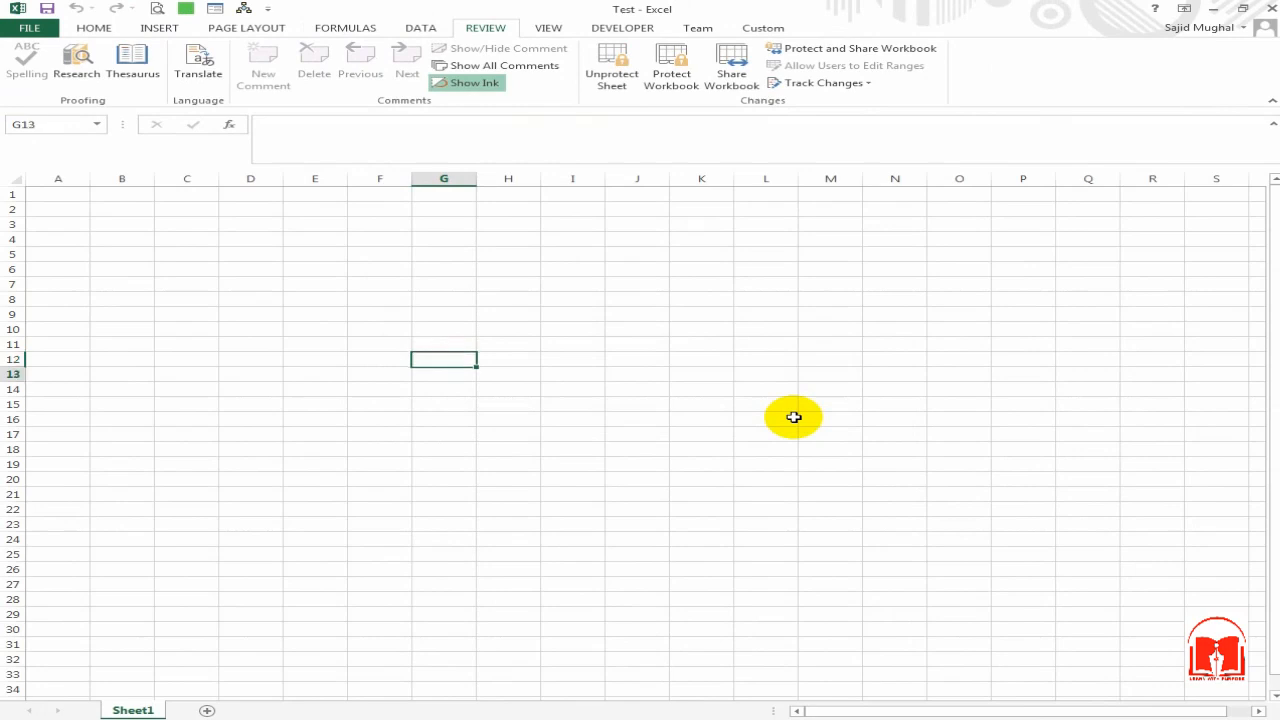
key(a)
key(Return)
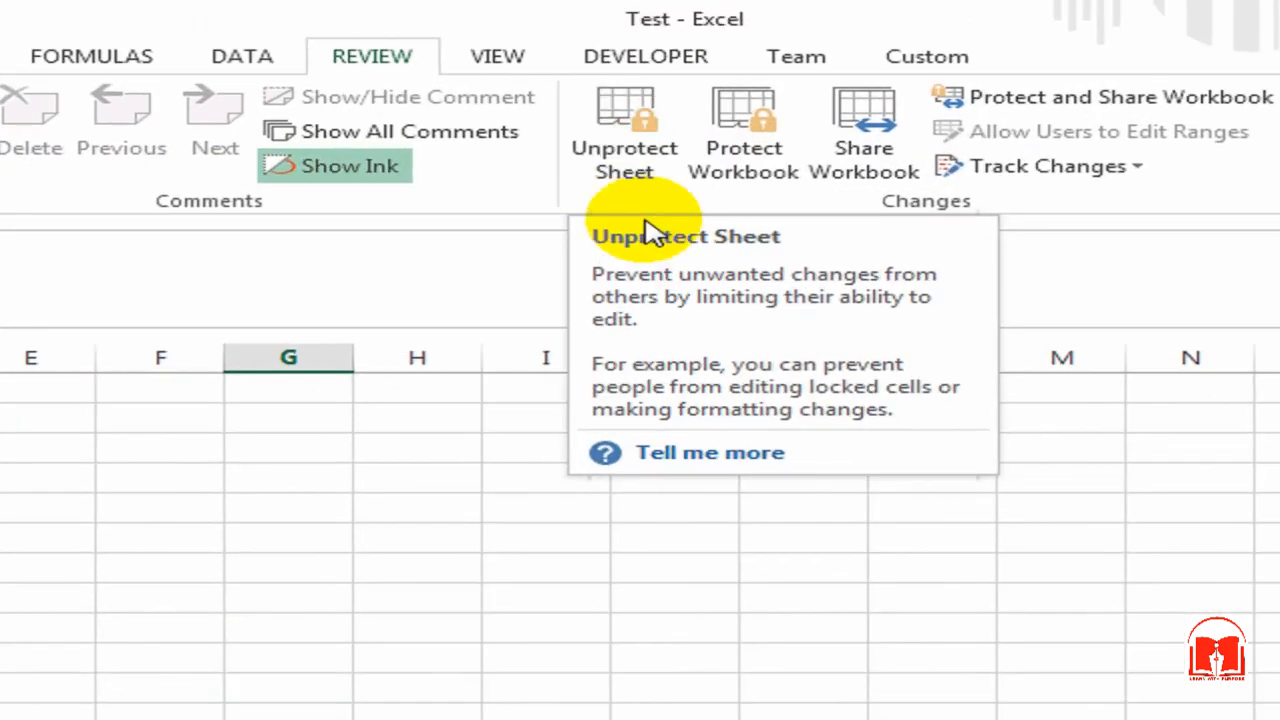
Step: Unprotect the sheet by entering its password
click(621, 86)
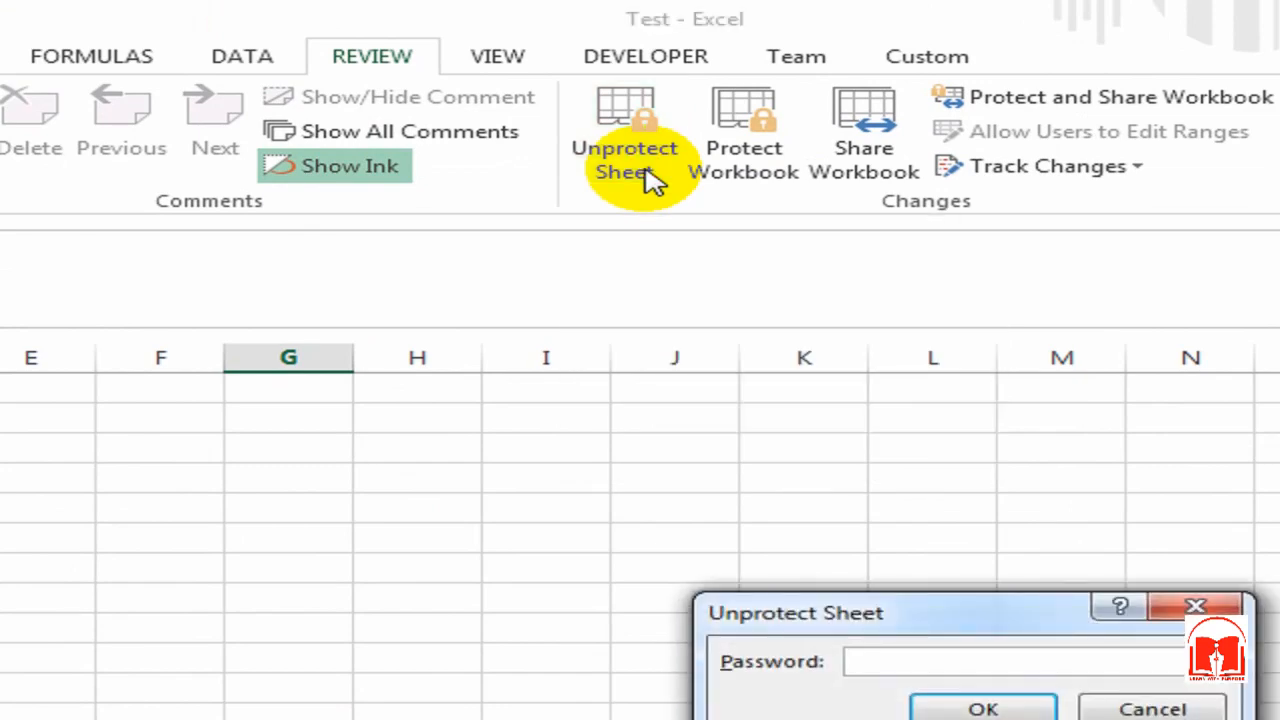
key(Return)
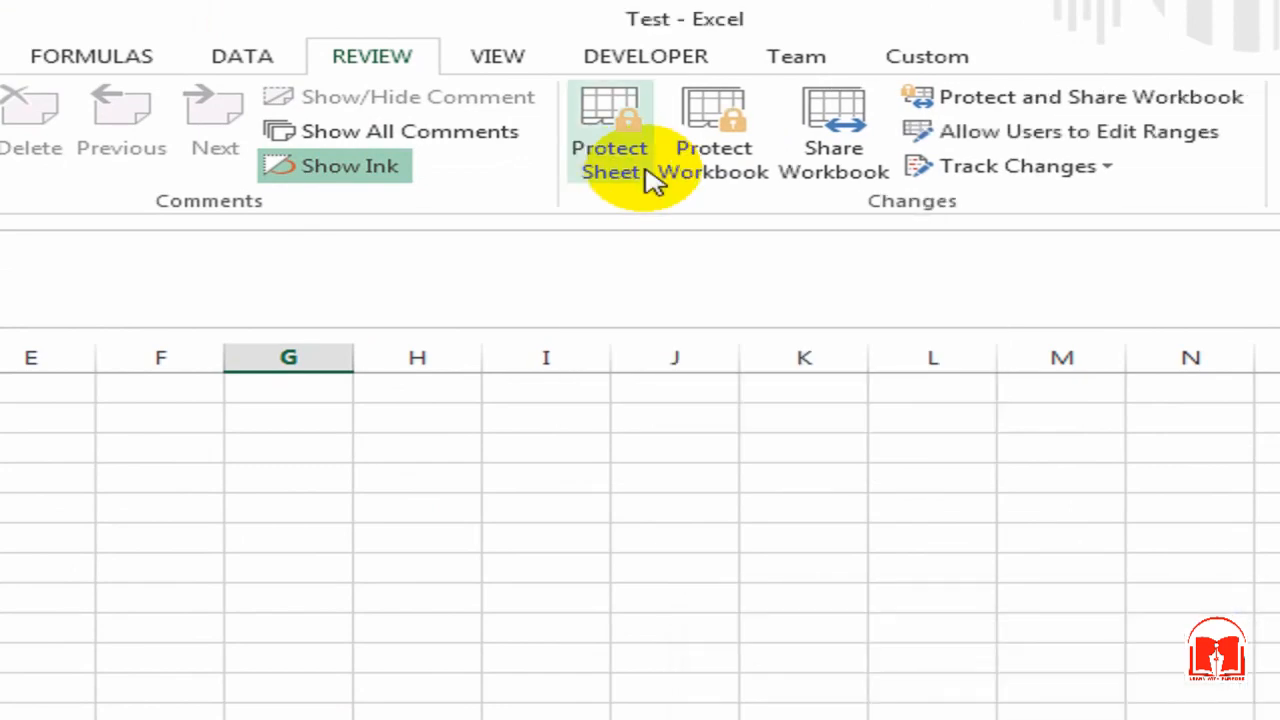
click(202, 621)
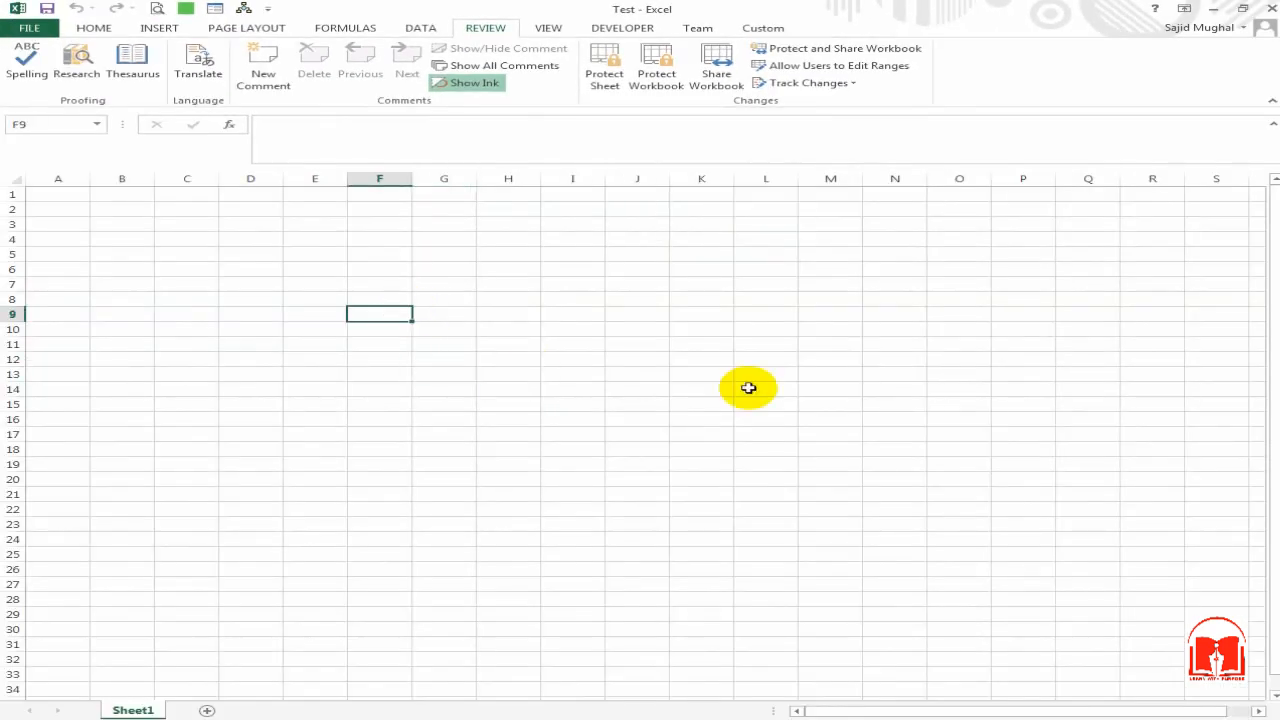
Step: Enter the headings Rate in E7, Qty in F7 and Amount in G7
key(Up)
key(Up)
key(Left)
key(Left)
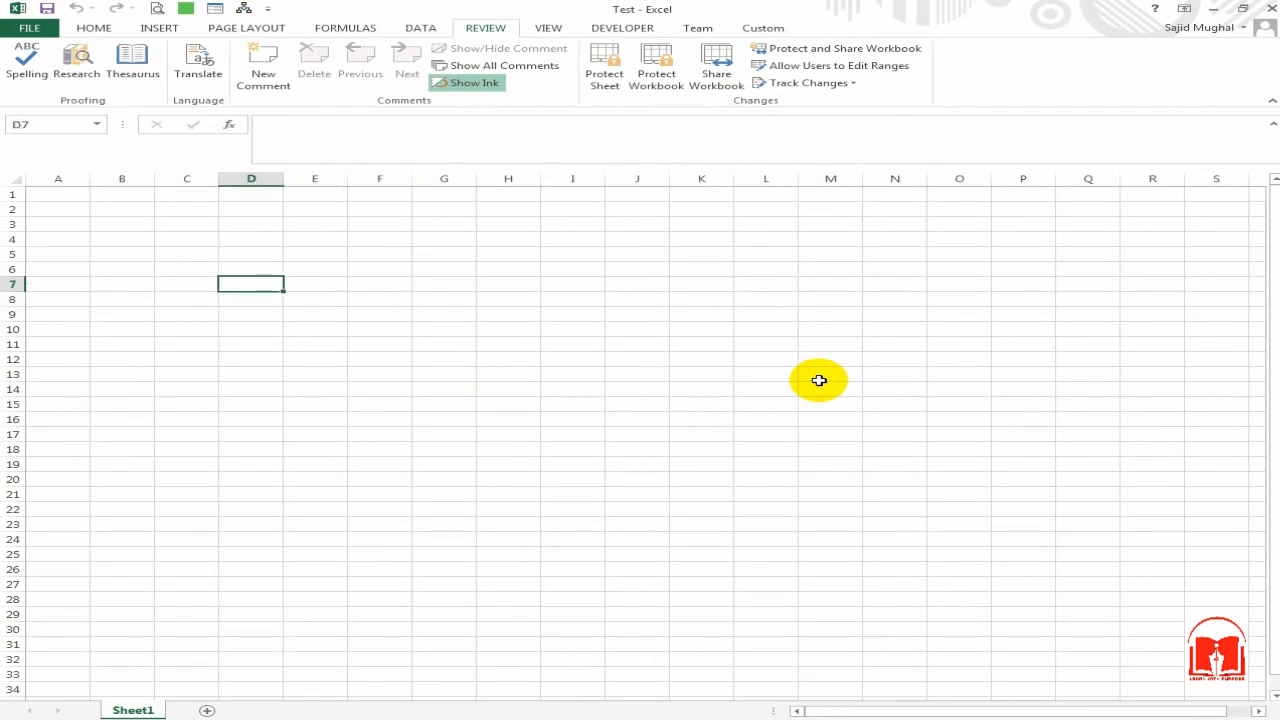
key(Right)
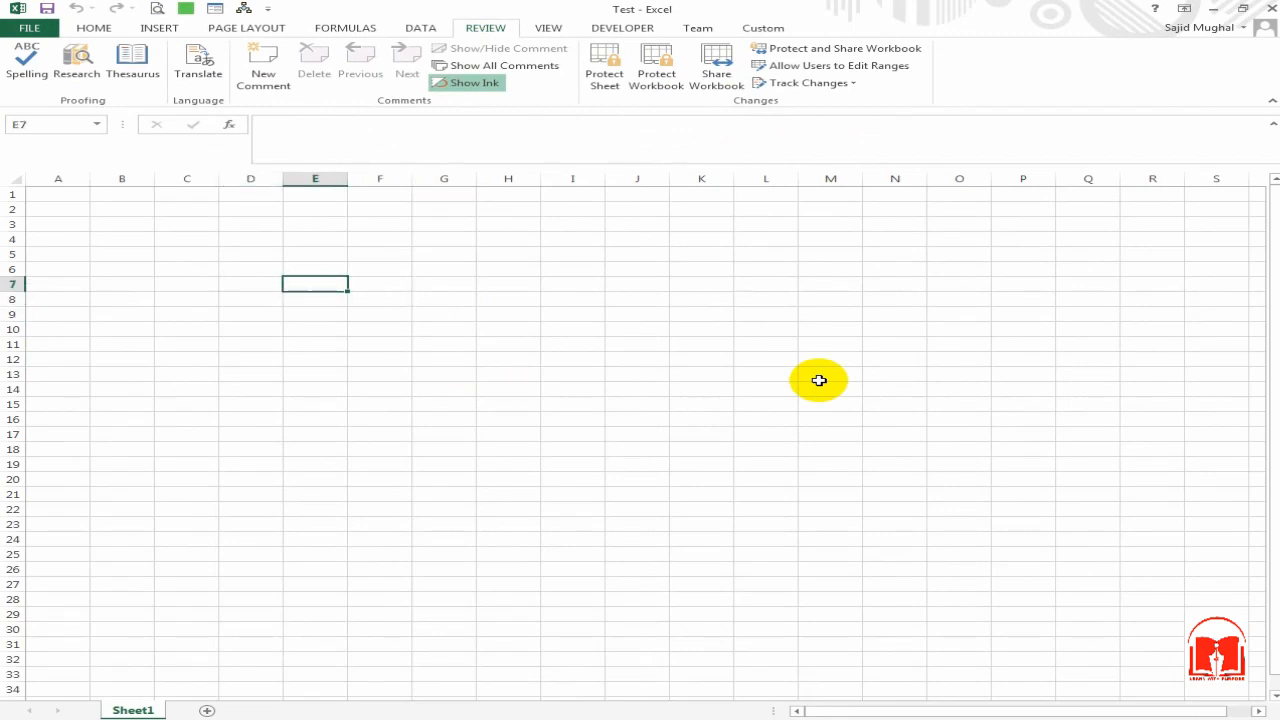
key(Right)
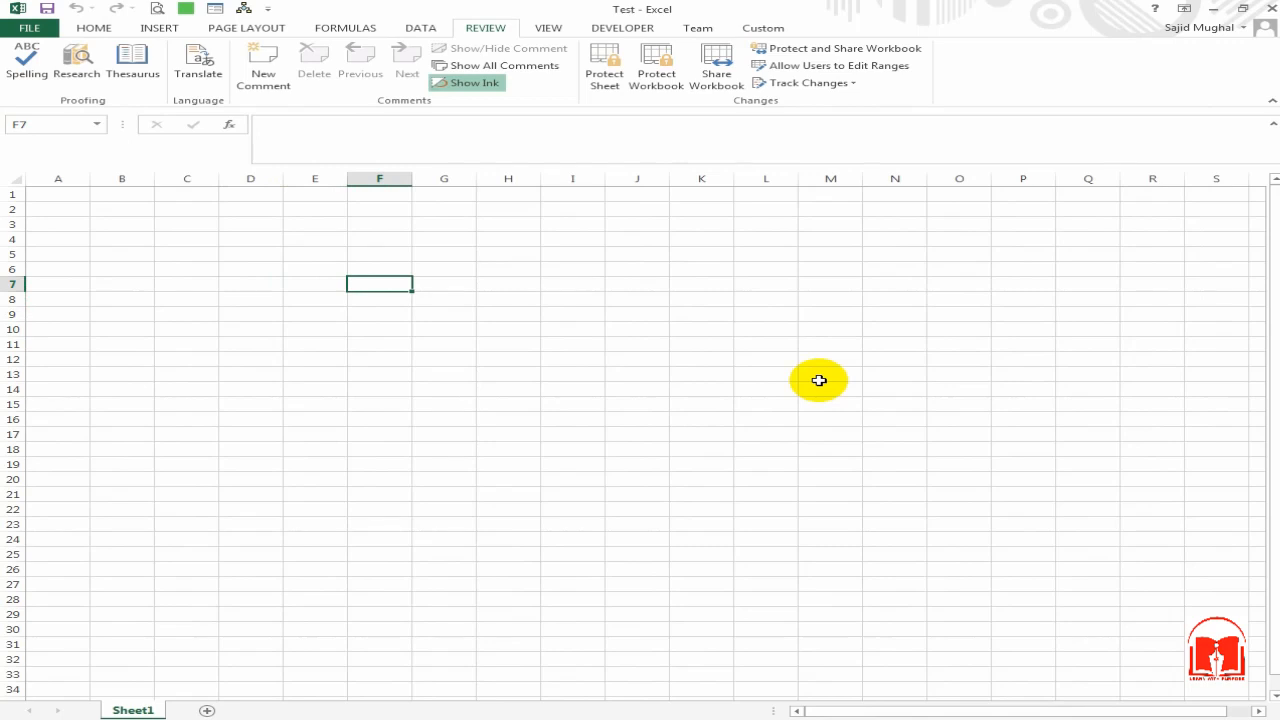
key(Down)
key(Left)
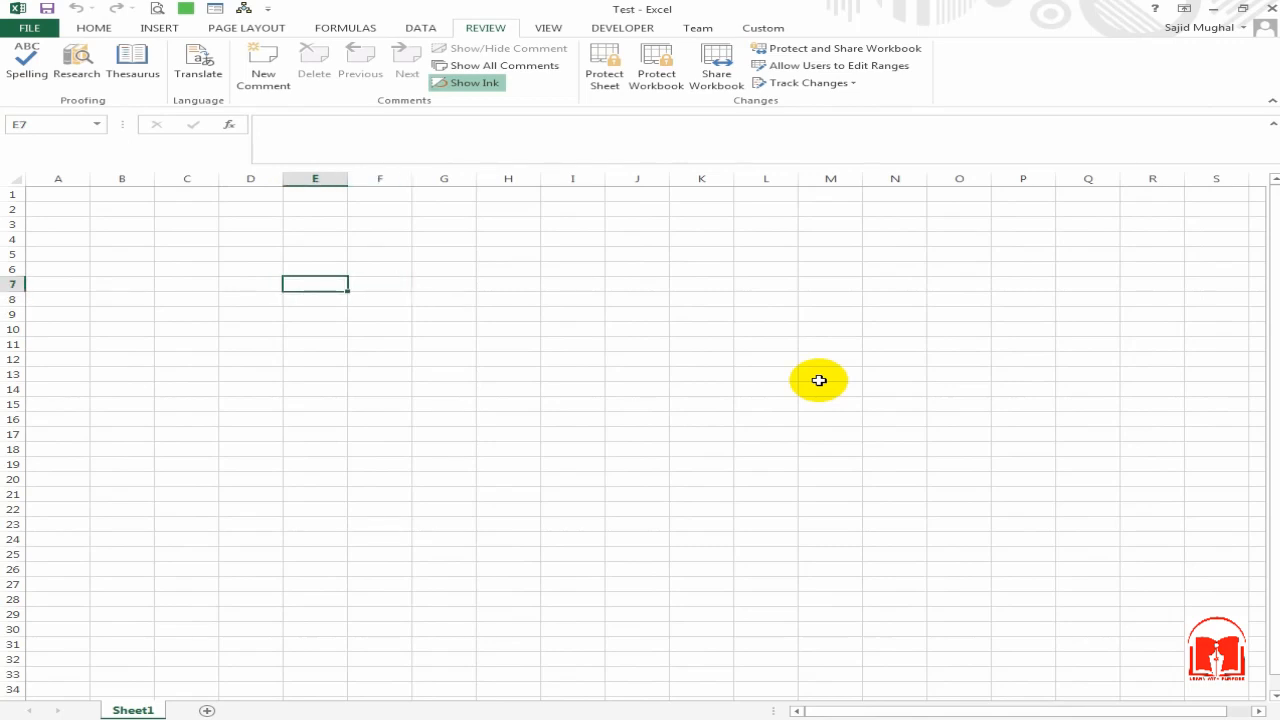
text(Rate)
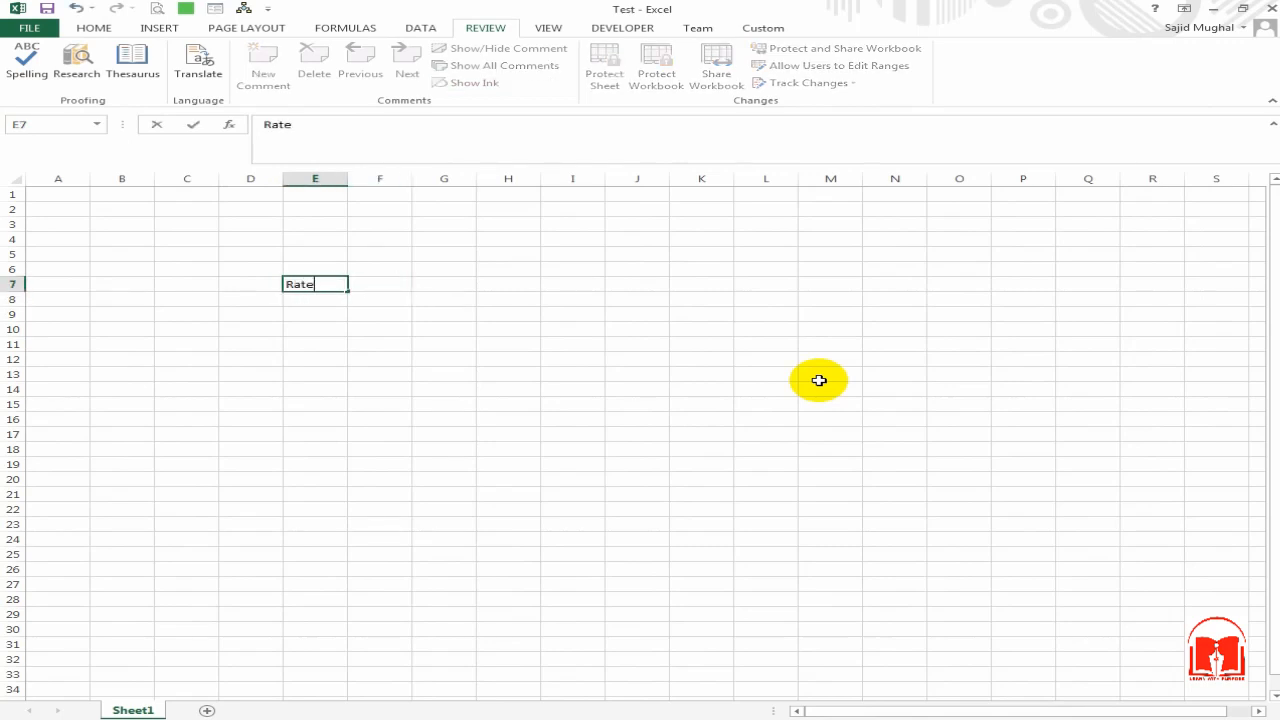
key(Return)
key(Up)
key(Right)
text(Q)
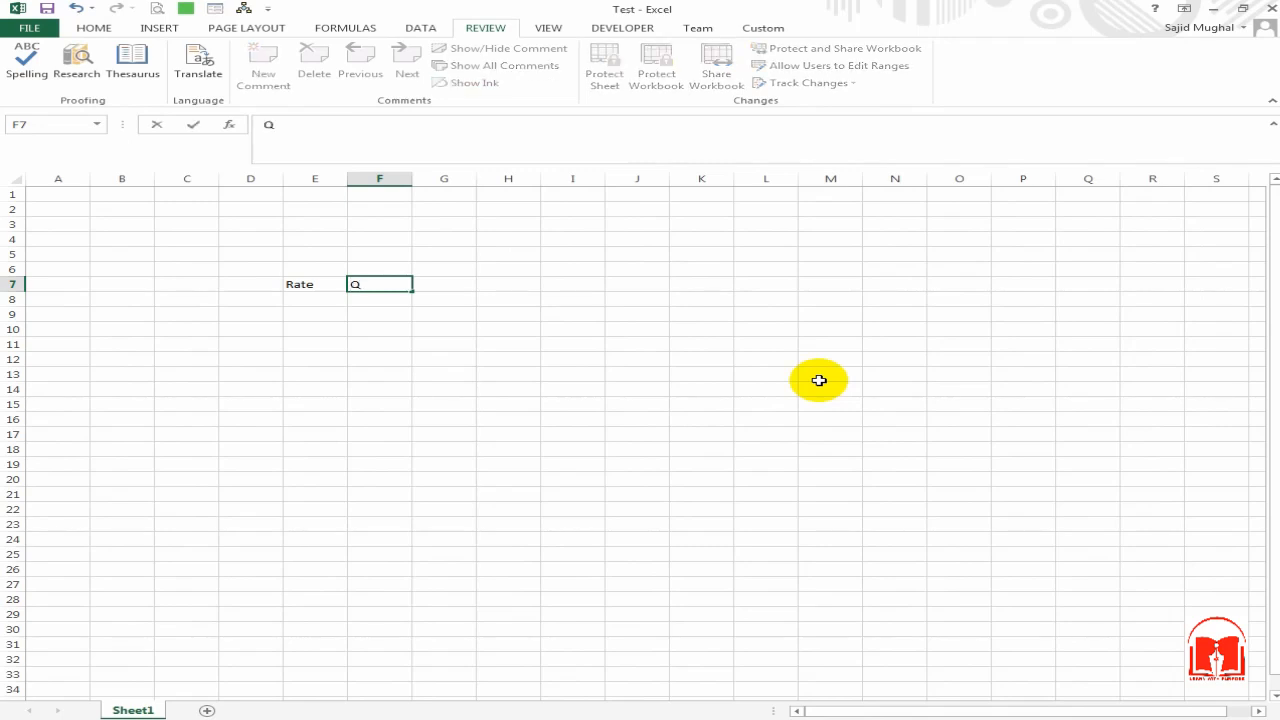
text(ty)
key(Tab)
text(Amo)
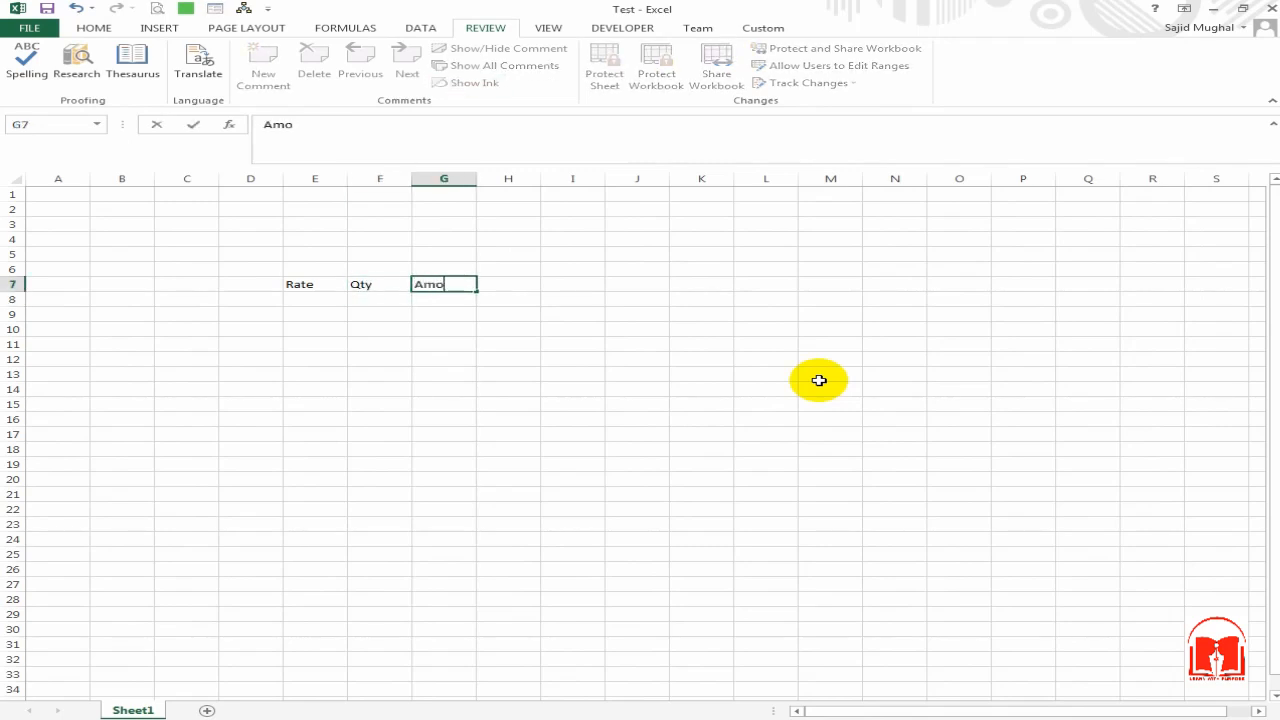
key(Return)
Step: Enter the formula =F8*E8 in Amount cell G8
key(Up)
key(Down)
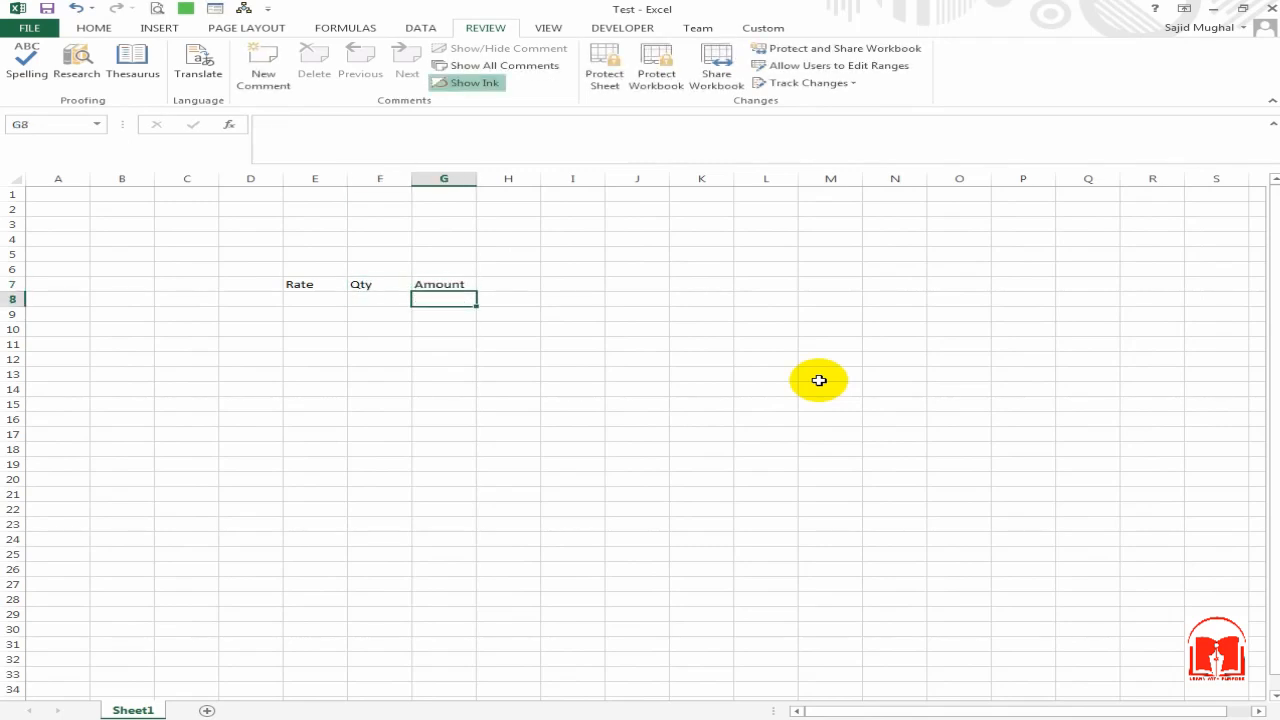
key(Up)
key(Down)
text(=)
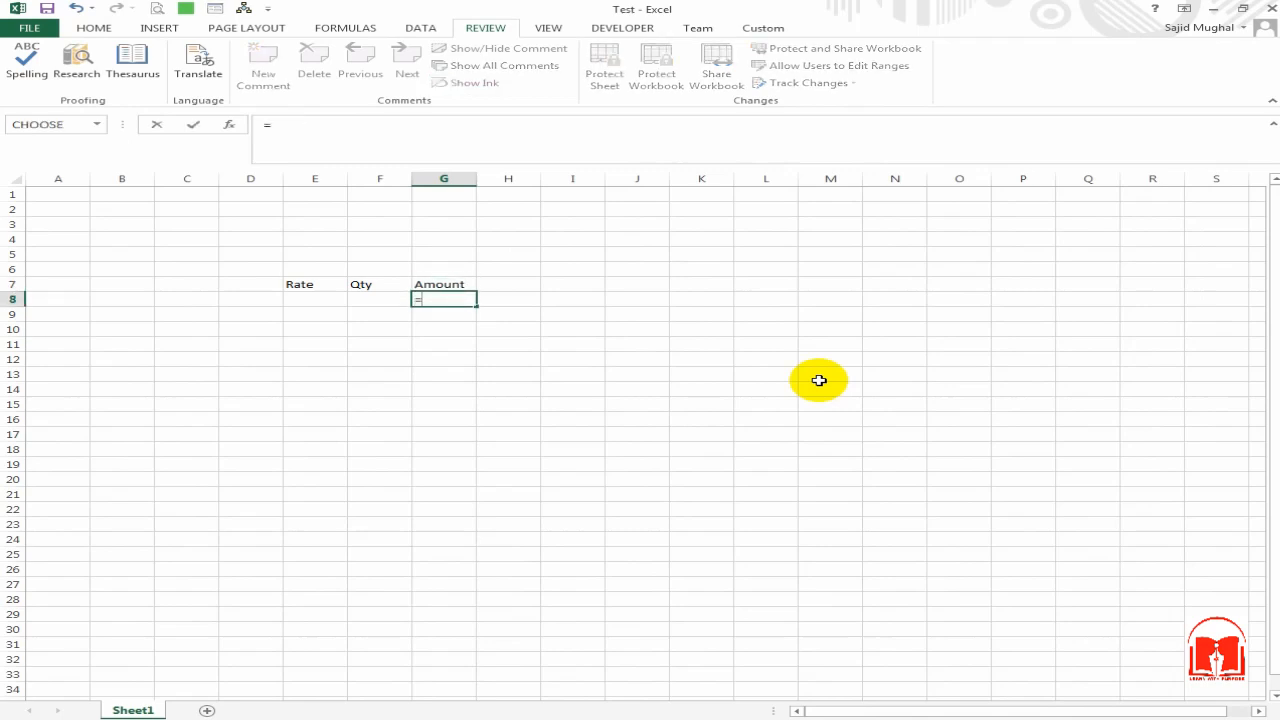
key(Left)
text(*)
key(Left)
key(Left)
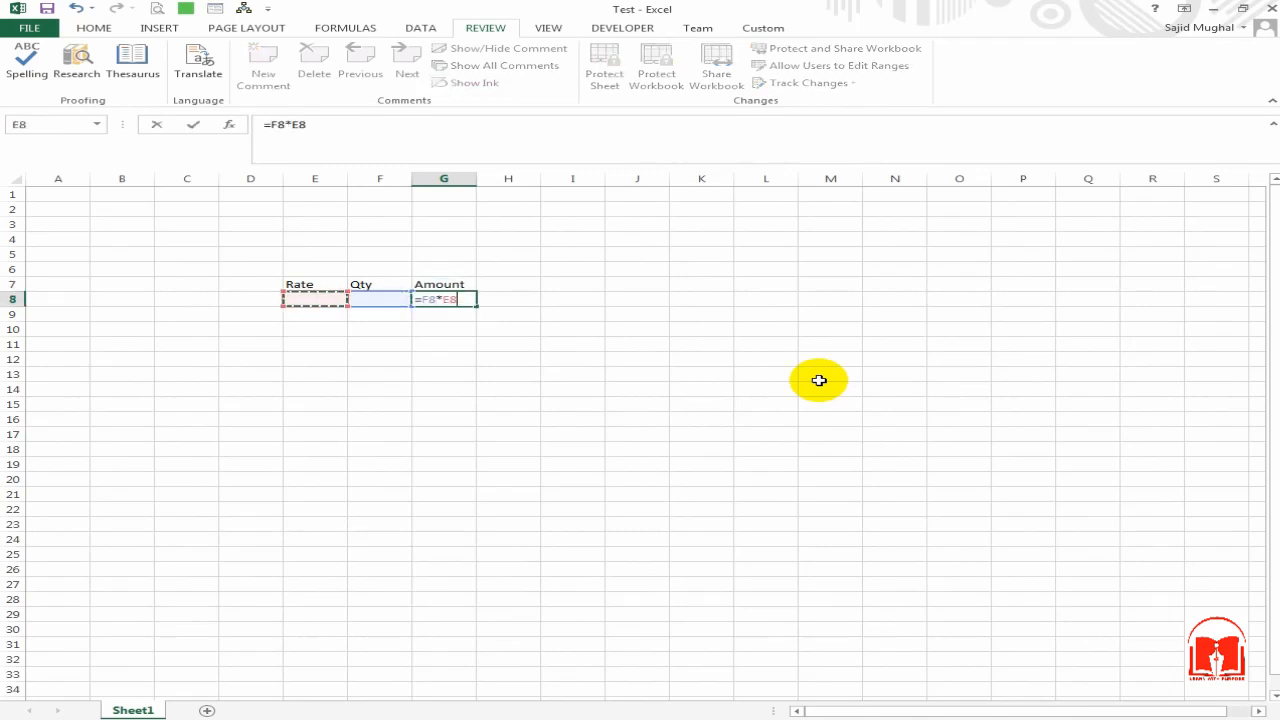
key(Return)
Step: Fill the Amount formula down G8:G22 with Ctrl+D
key(Up)
key(shift+Down)
key(shift+Down)
key(shift+Down)
key(shift+Down)
key(shift+Down)
key(shift+Down)
key(shift+Down)
key(shift+Down)
key(shift+Down)
key(shift+Down)
key(shift+Down)
key(shift+Down)
key(shift+Down)
key(shift+Down)
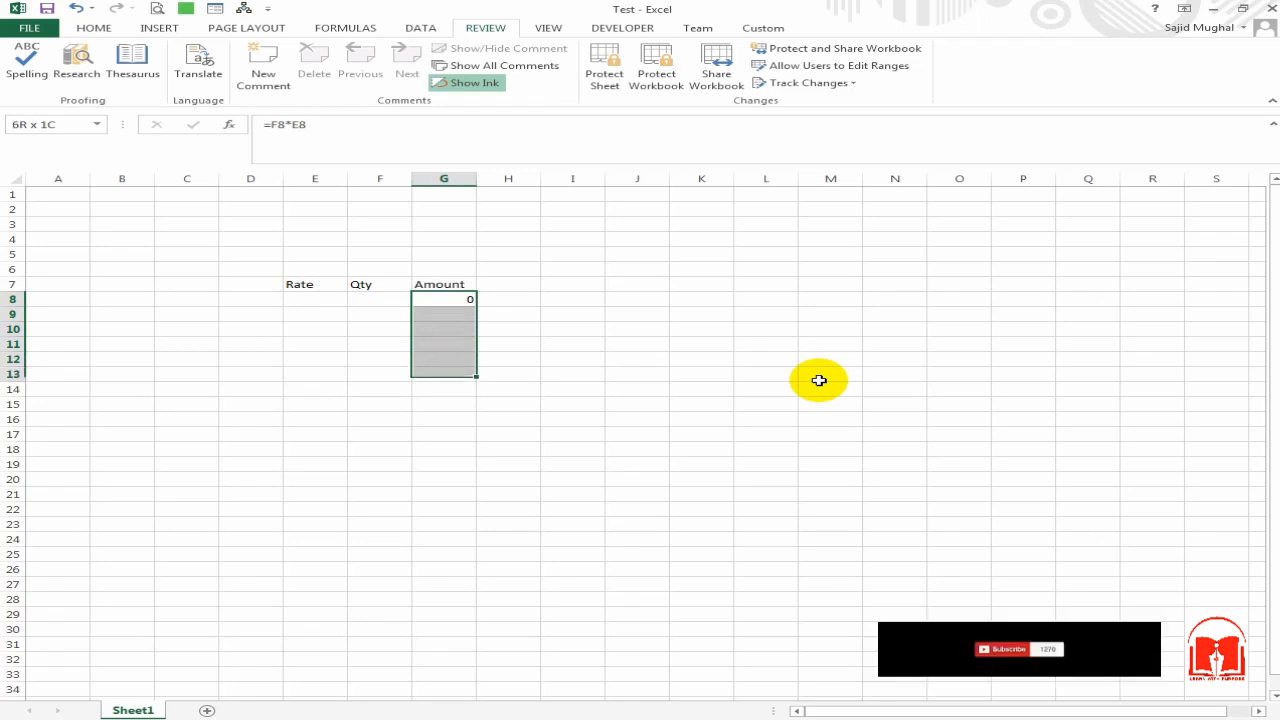
key(ctrl+d)
key(shift+BackSpace)
key(Left)
key(Left)
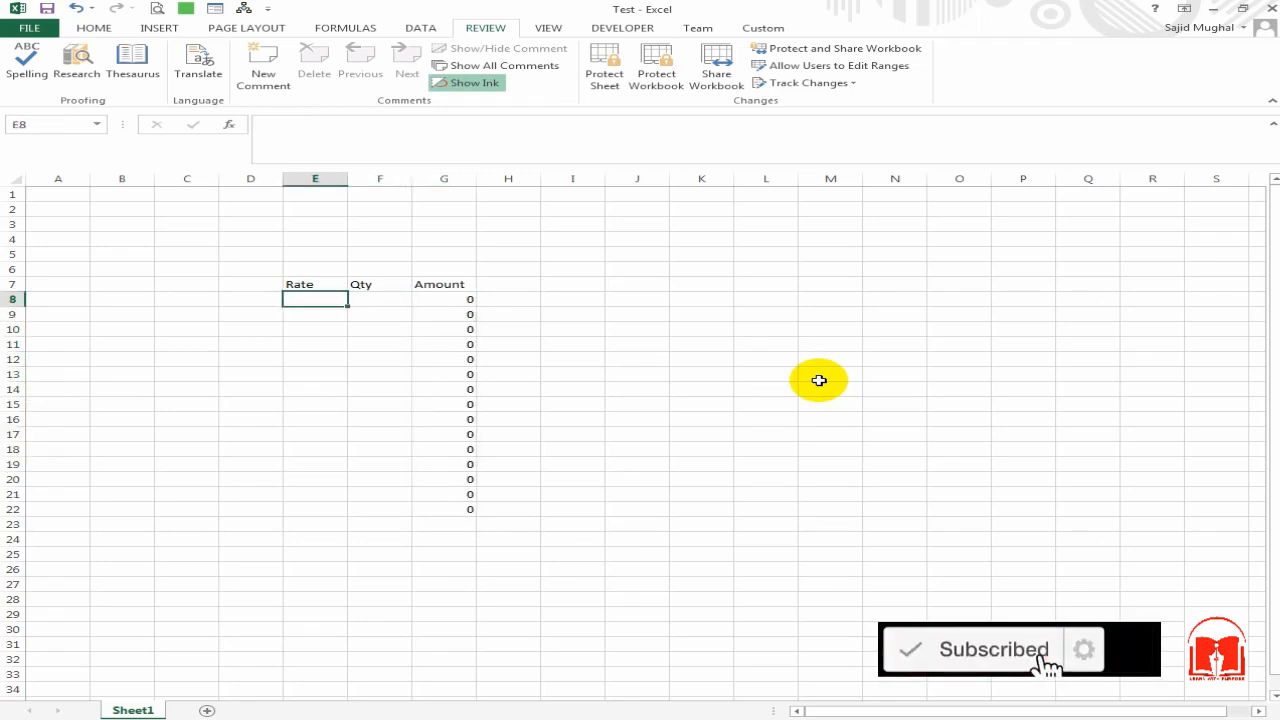
key(Down)
key(Up)
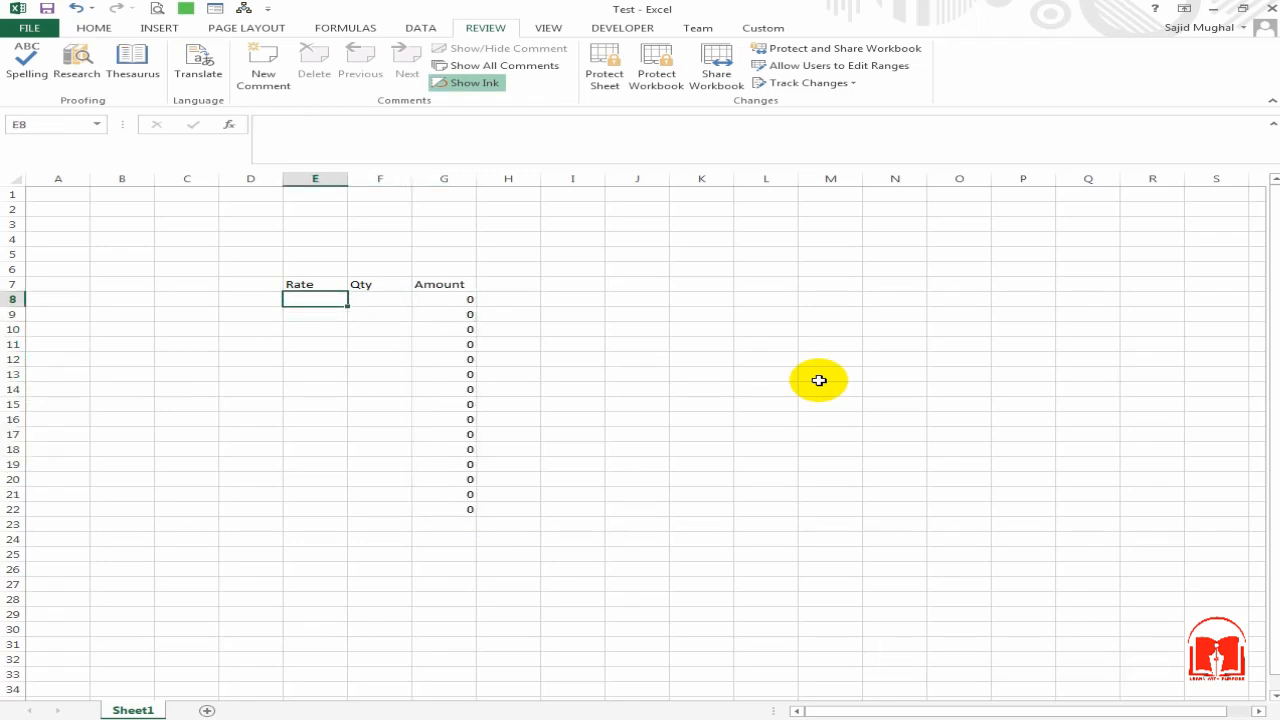
key(Right)
key(Left)
Step: Overwrite G8 with 12, then undo to restore the =F8*E8 formula
key(Right)
key(Right)
text(12)
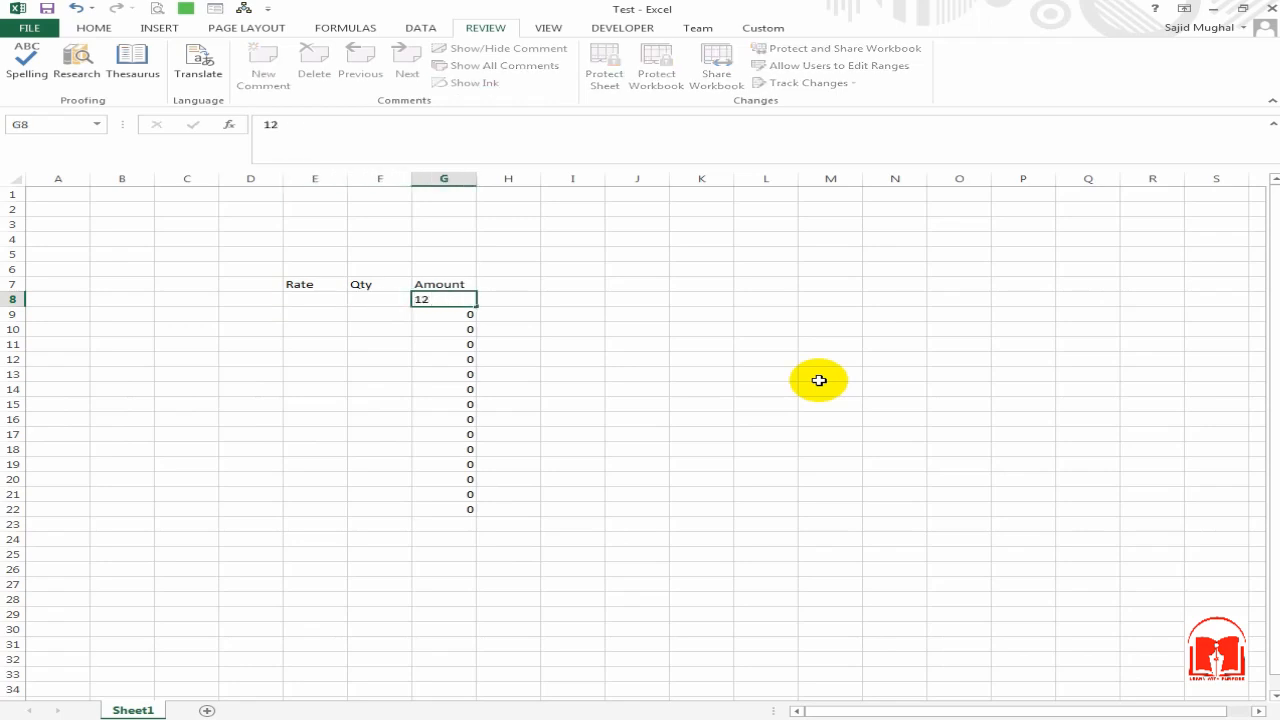
key(Return)
key(Up)
key(Down)
key(Up)
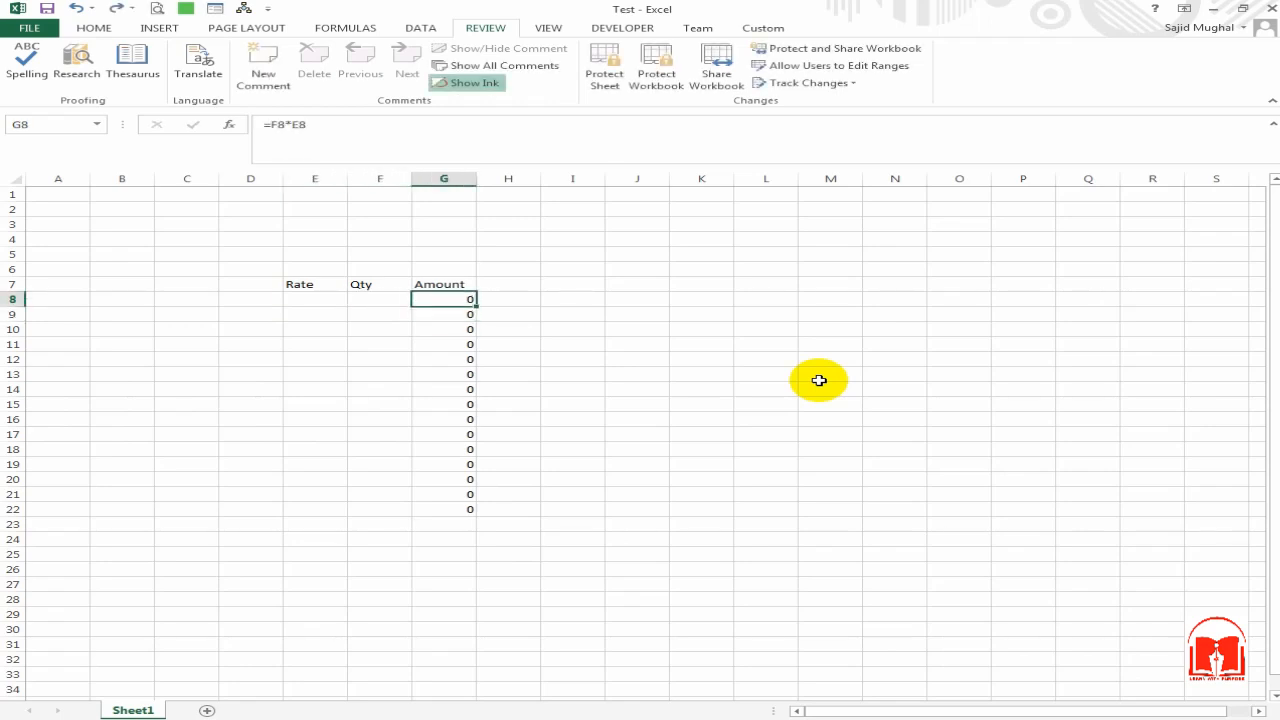
click(508, 285)
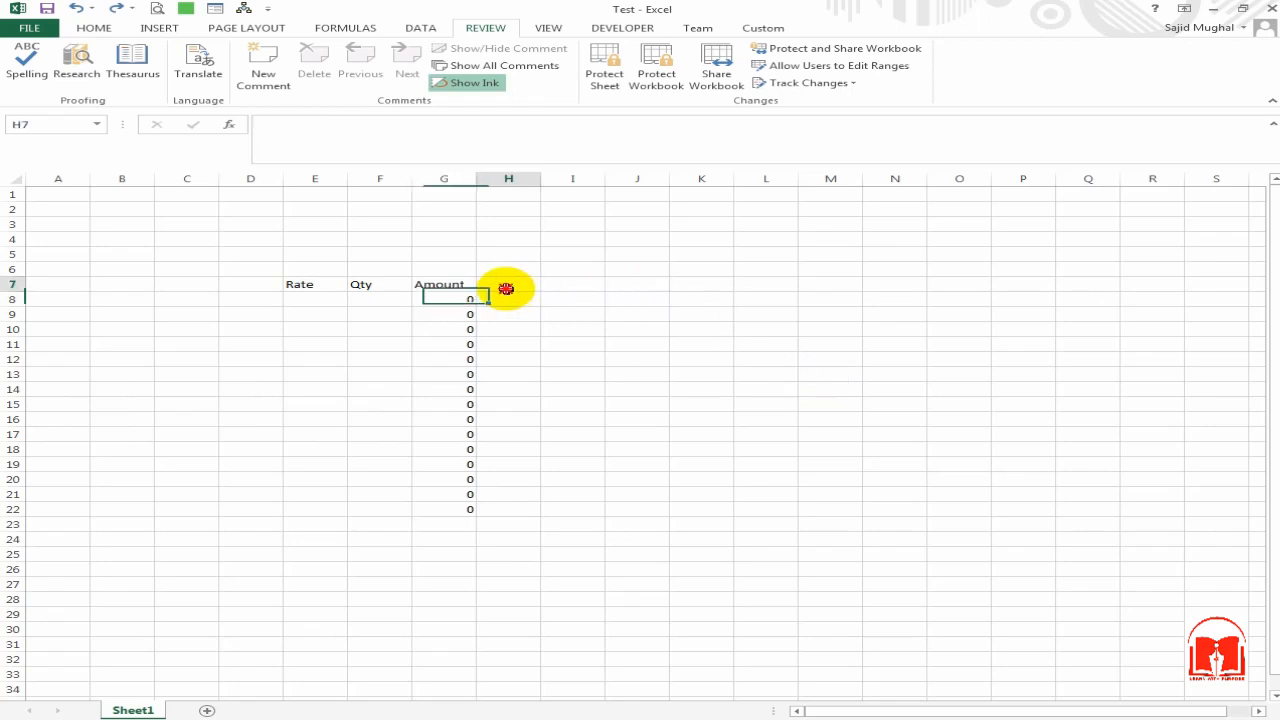
Step: Enter Rate 12 in E8 and Qty 5 in F8
click(295, 300)
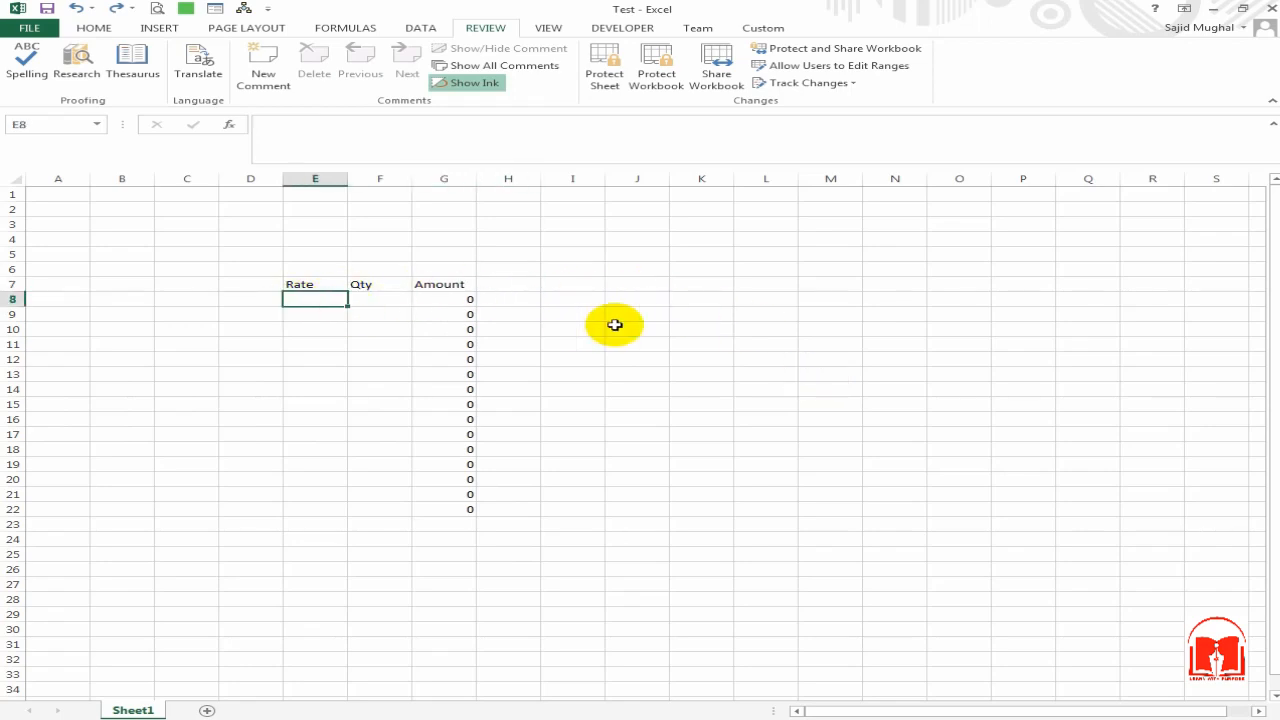
text(12)
key(Right)
text(5)
key(Return)
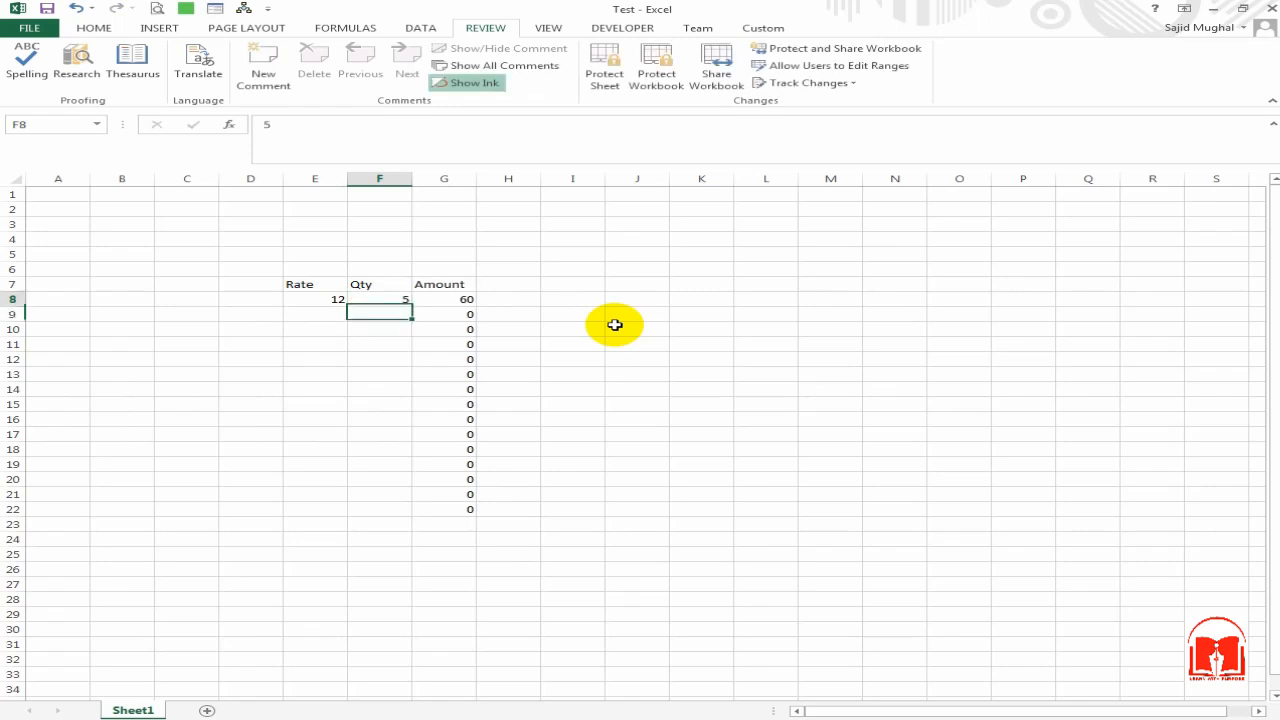
key(Up)
key(Right)
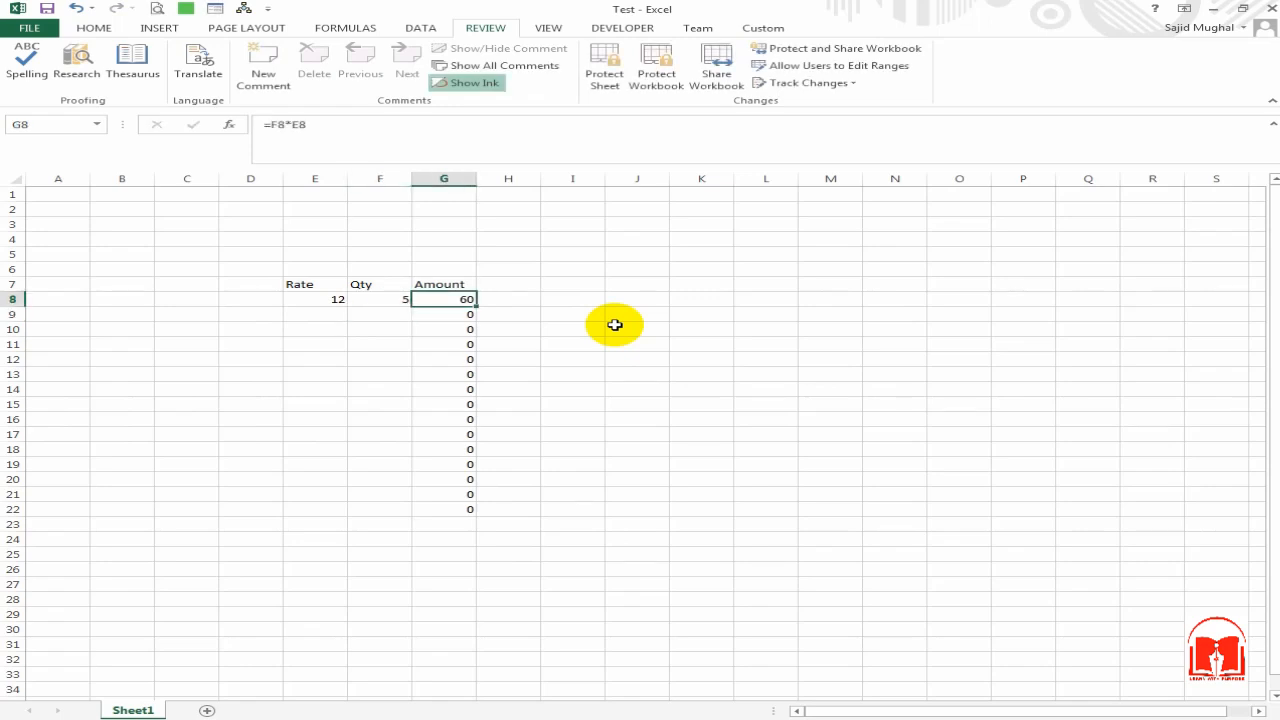
Step: Check that Amount cell G8 now calculates 60
key(Up)
key(Up)
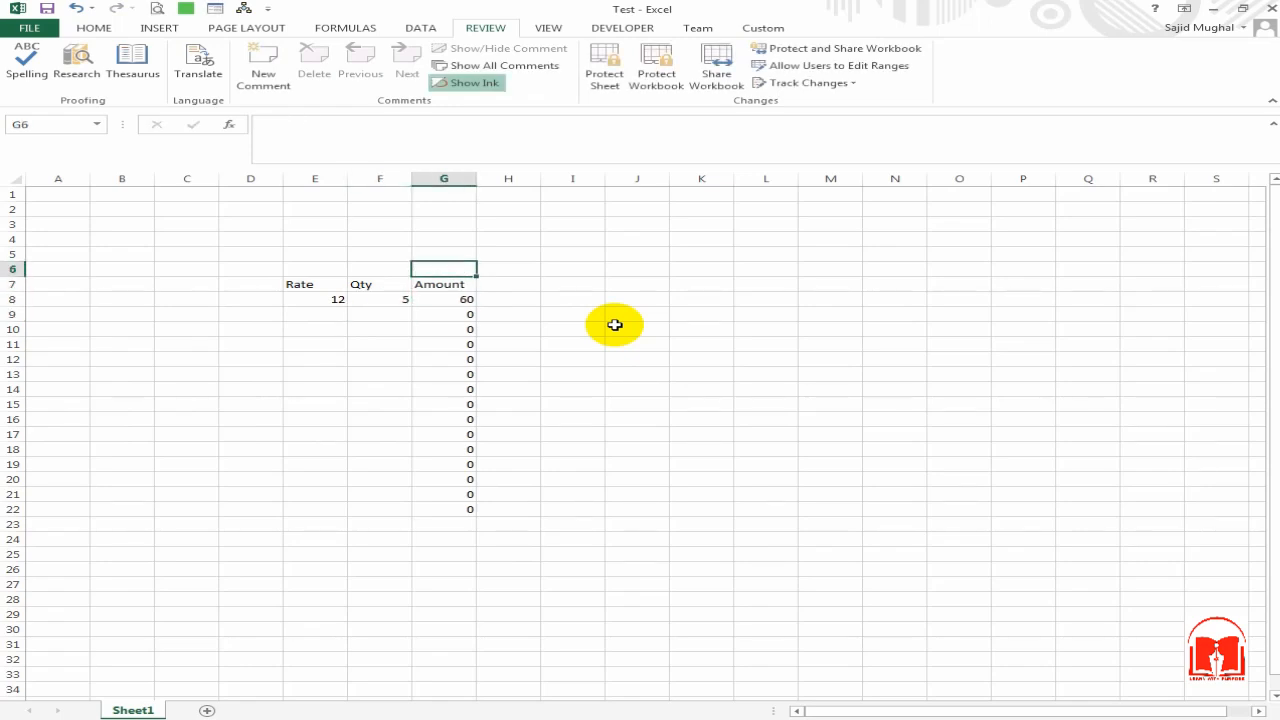
key(Down)
key(Down)
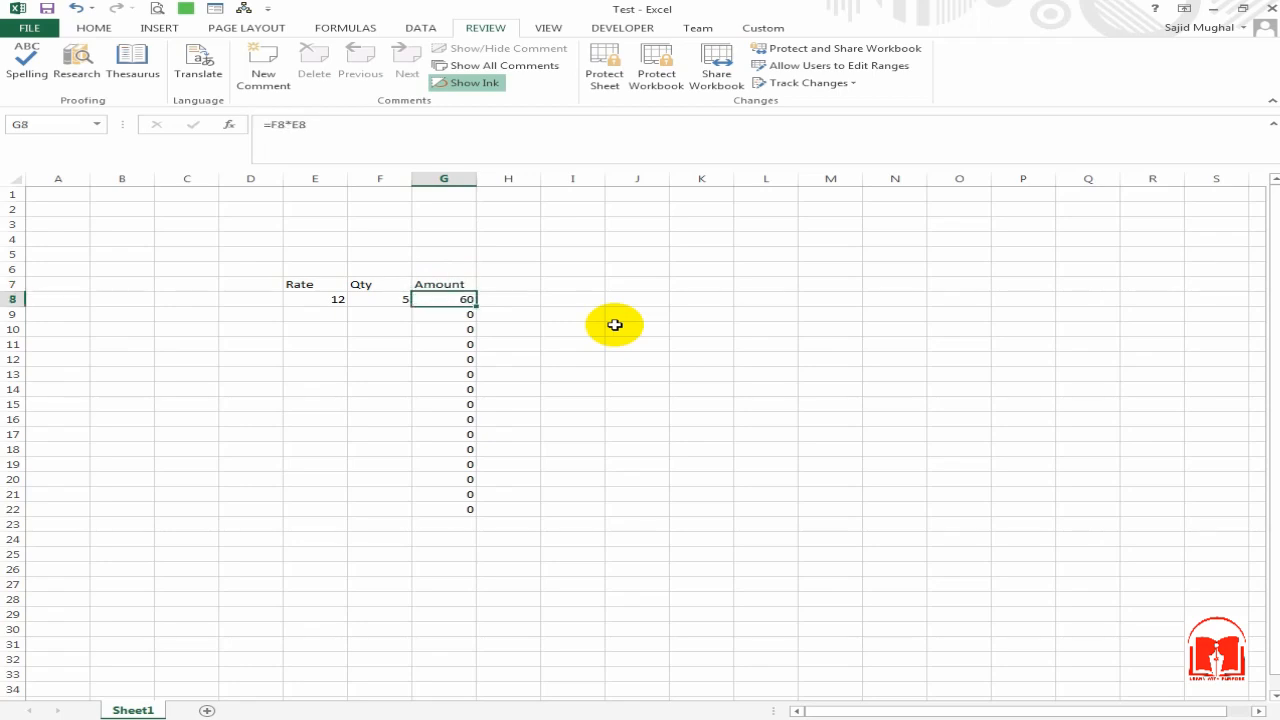
key(Up)
key(Down)
key(Left)
key(Left)
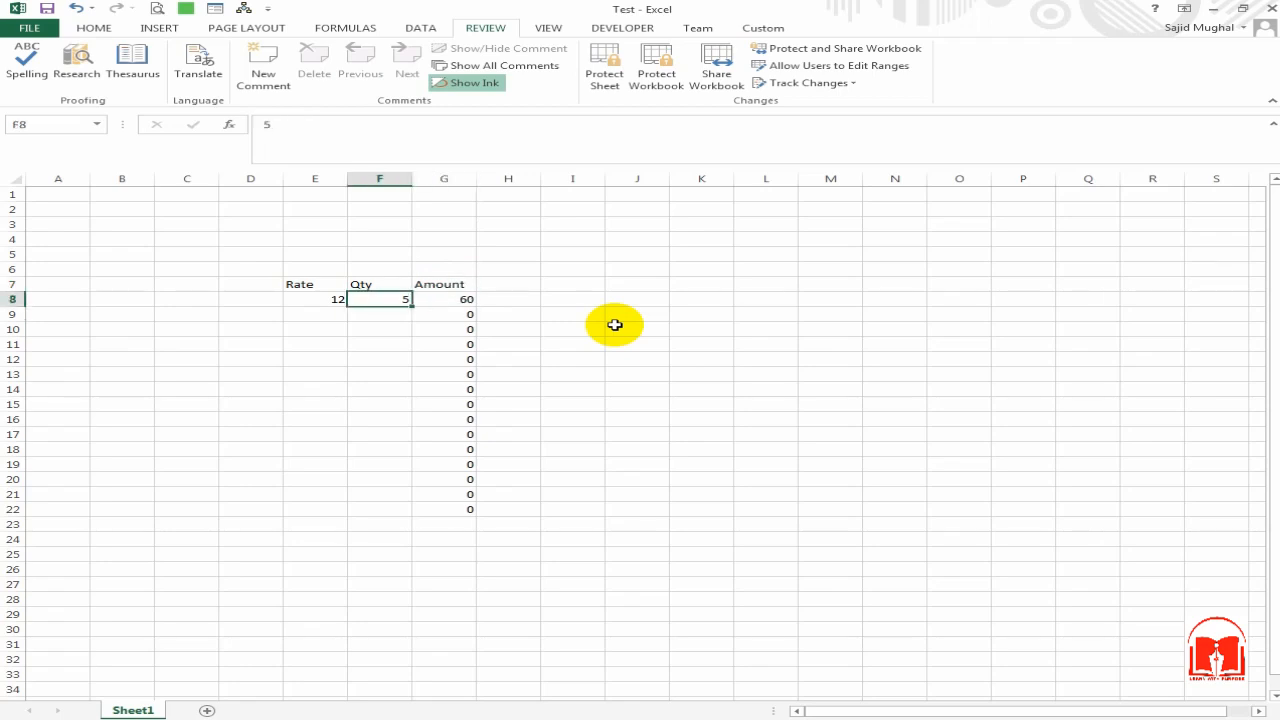
key(Down)
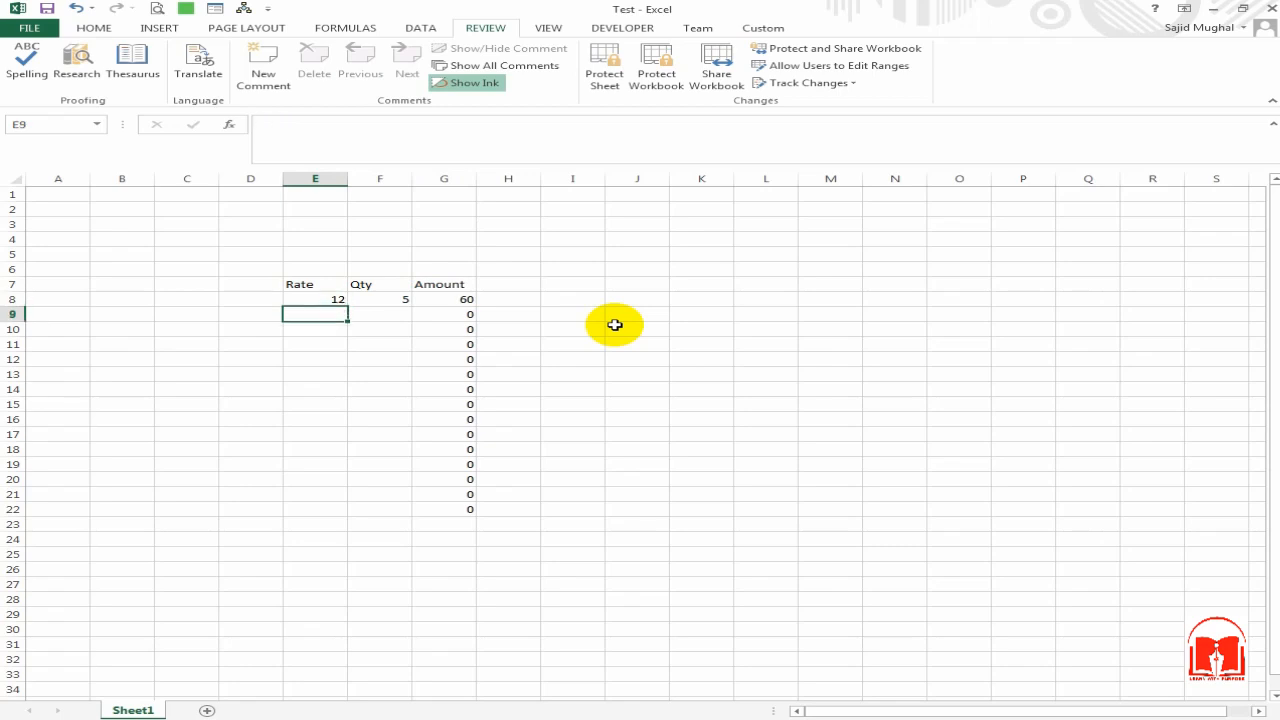
key(Up)
click(569, 371)
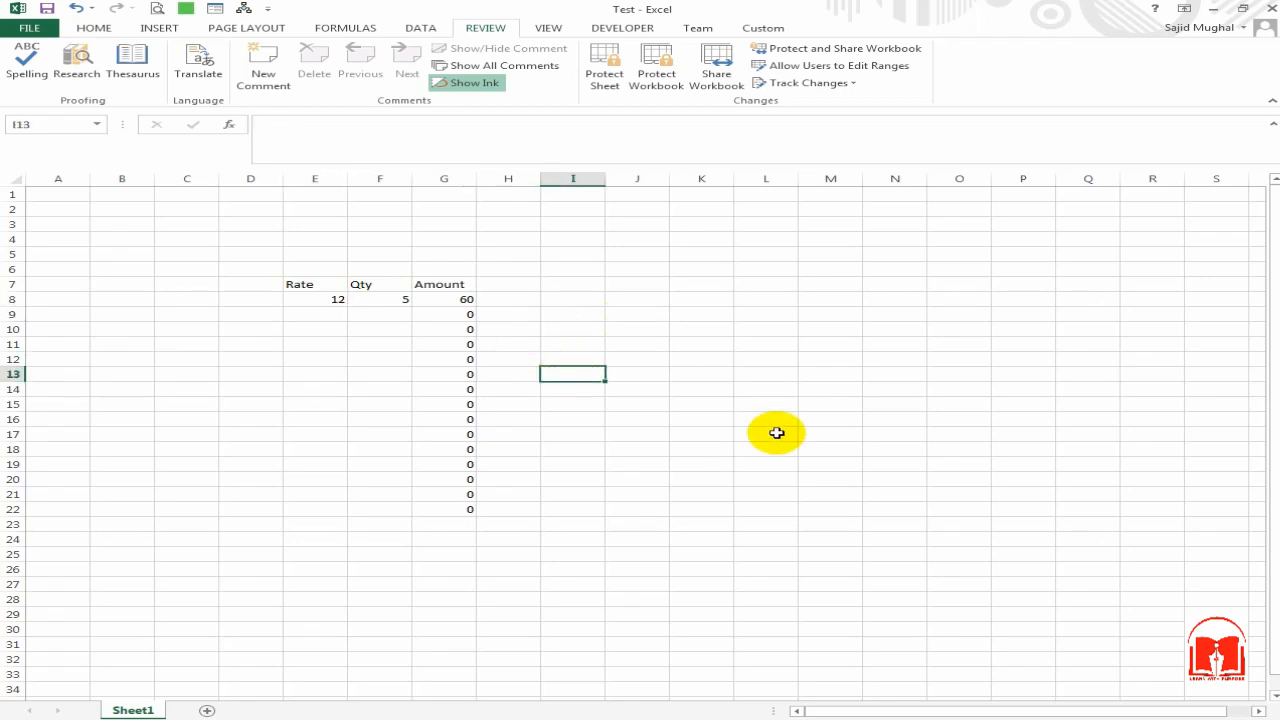
click(425, 329)
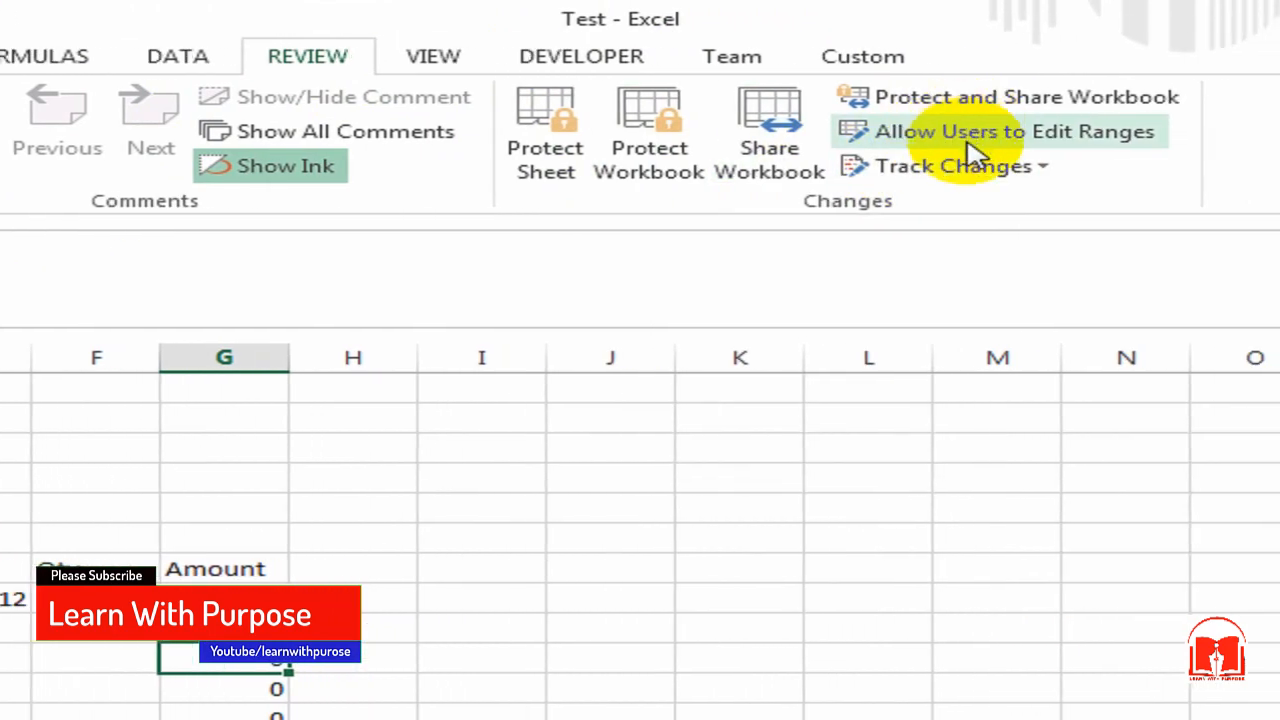
Step: Add a new editable range in Allow Users to Edit Ranges and clear its default G10 reference
click(1040, 138)
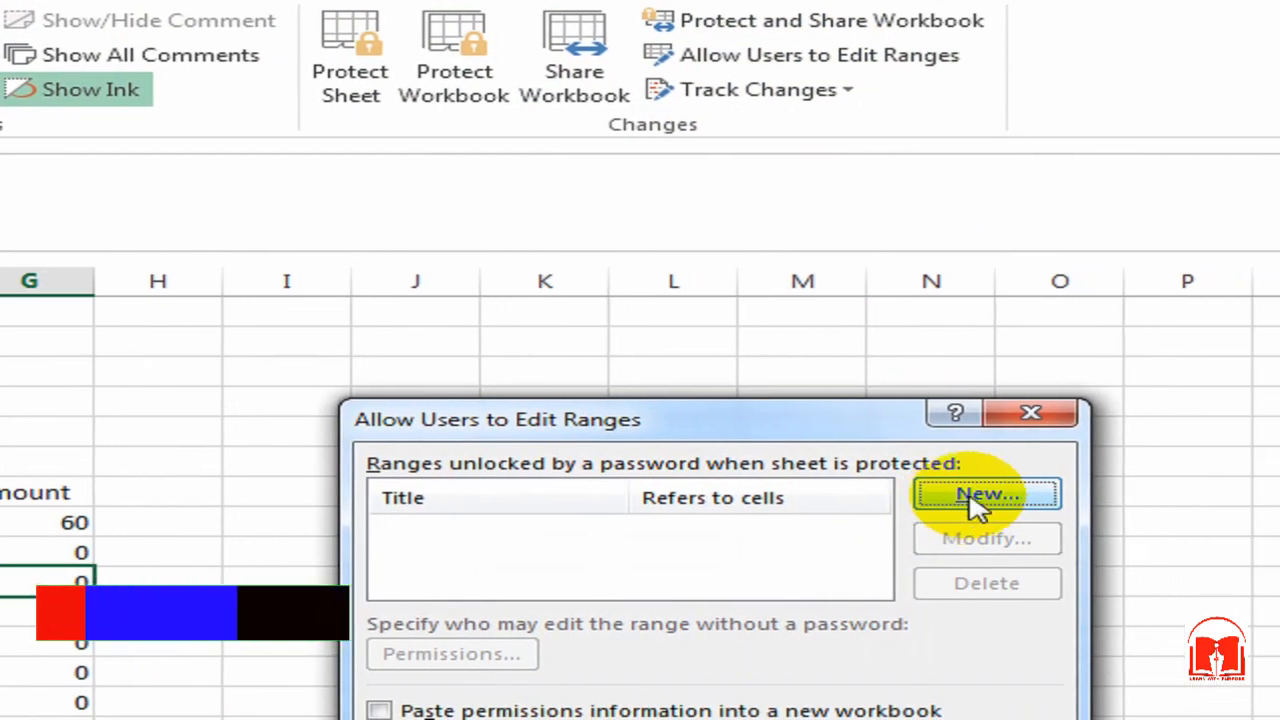
click(1112, 570)
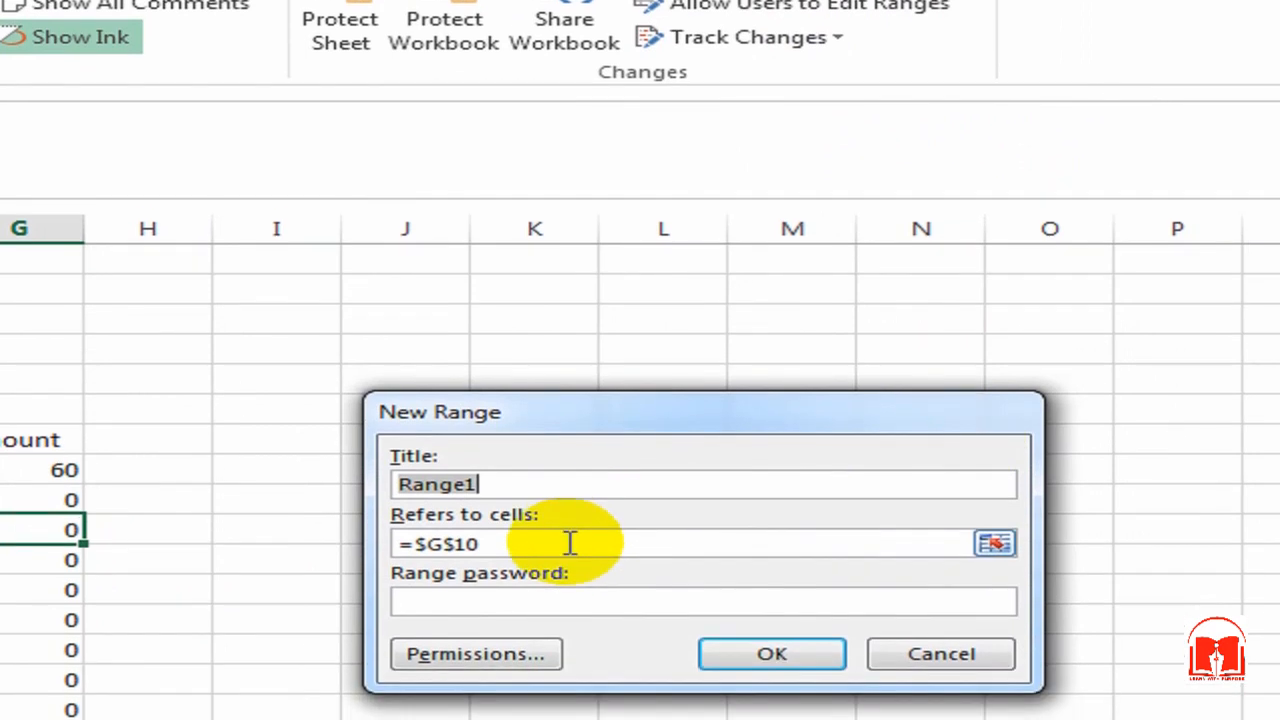
click(570, 543)
click(514, 483)
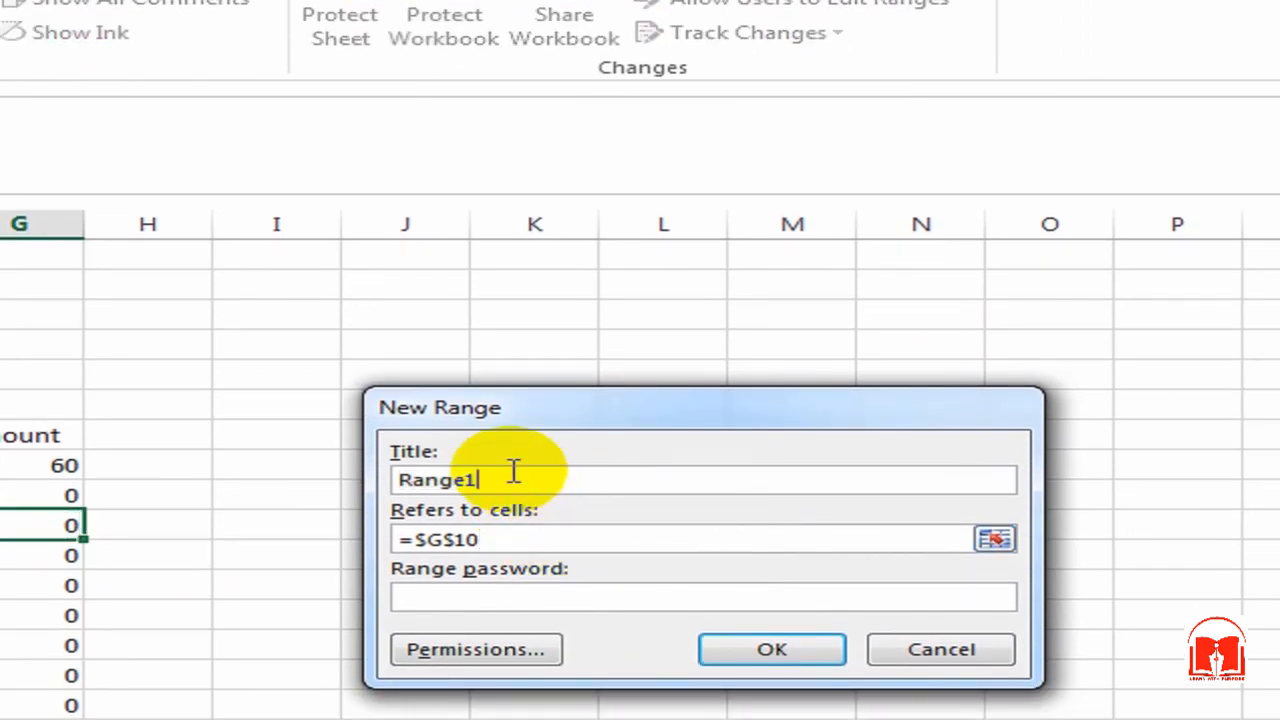
click(519, 539)
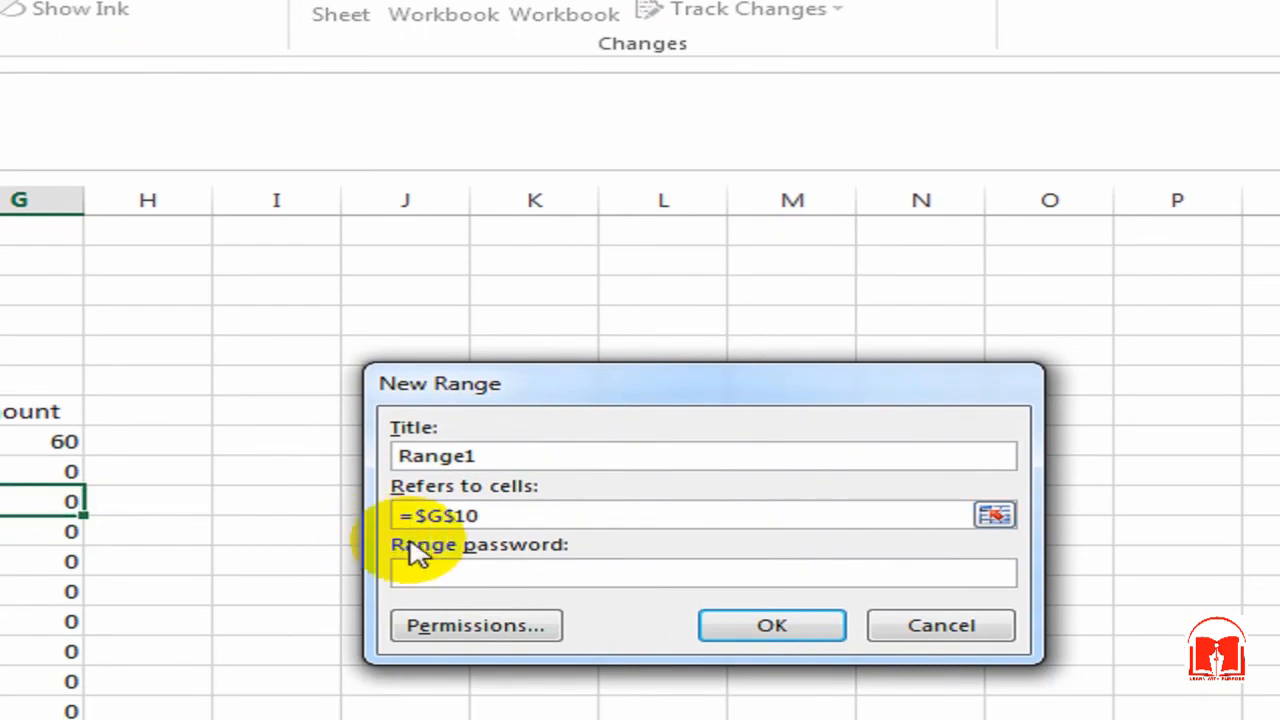
drag(514, 538, 368, 546)
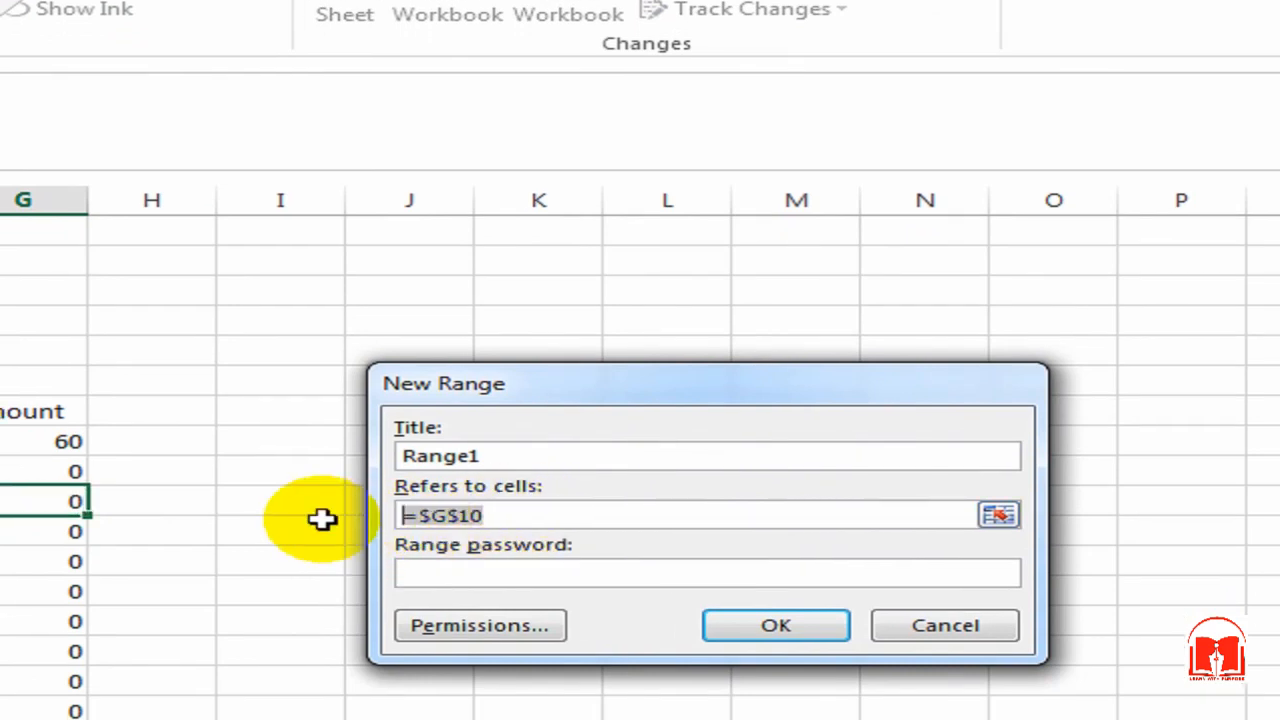
key(BackSpace)
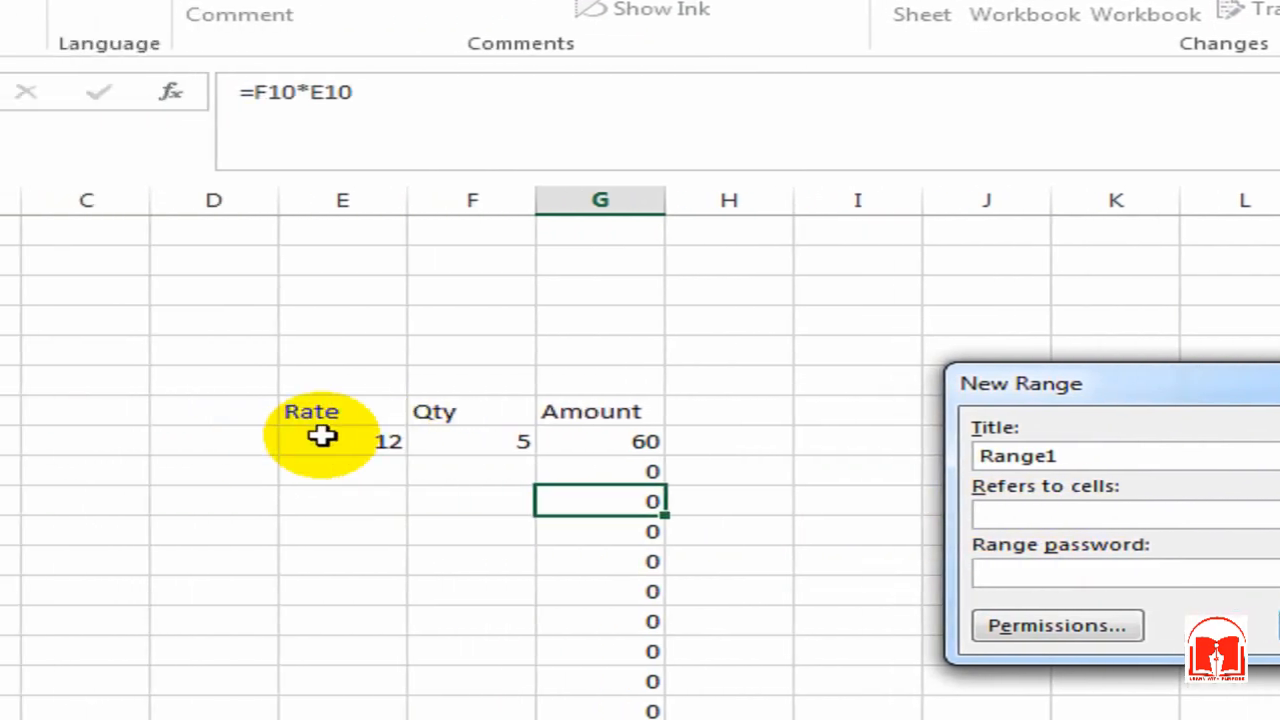
Step: Set Range1 to refer to $E$8:$F$22 with no range password and confirm
drag(322, 435, 512, 719)
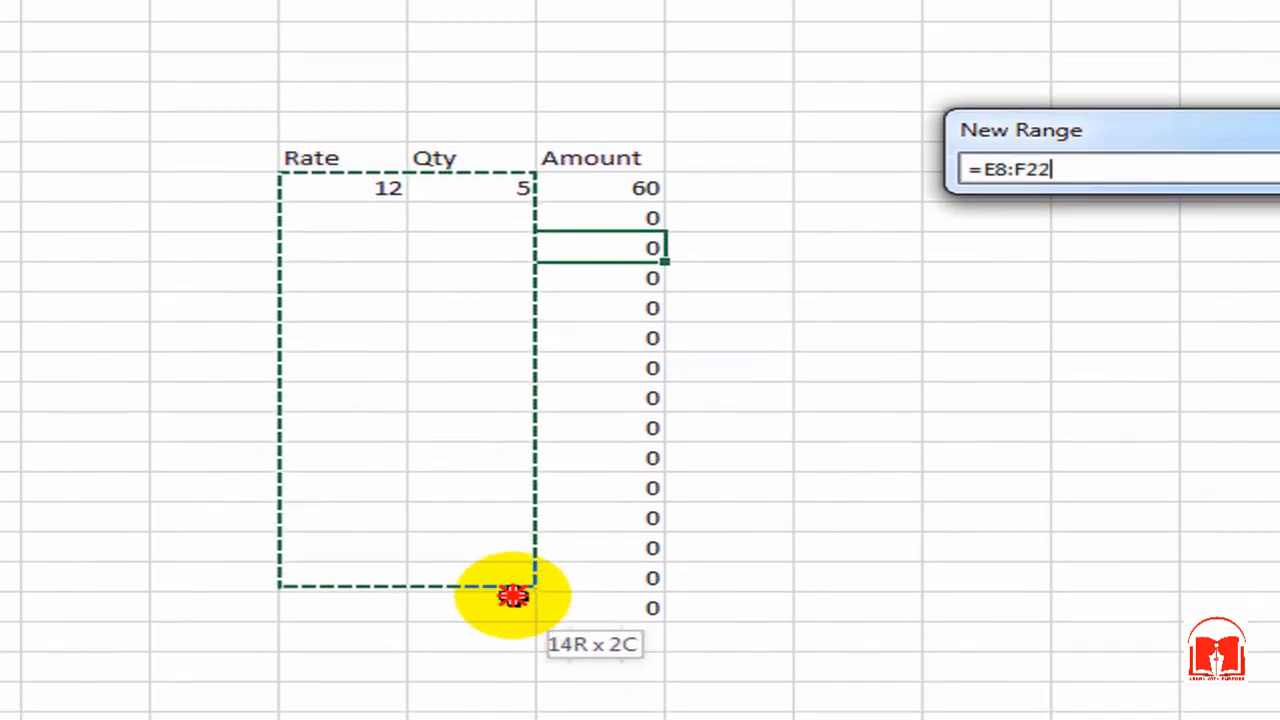
drag(512, 596, 512, 606)
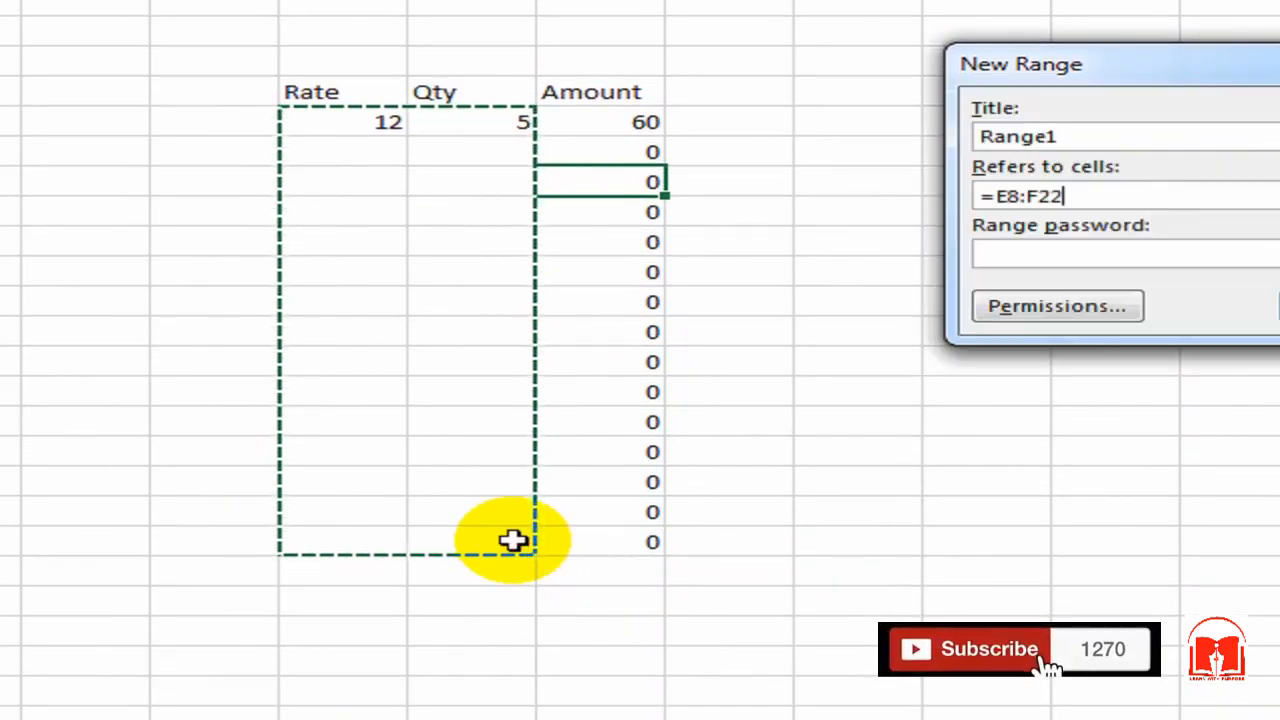
click(1121, 263)
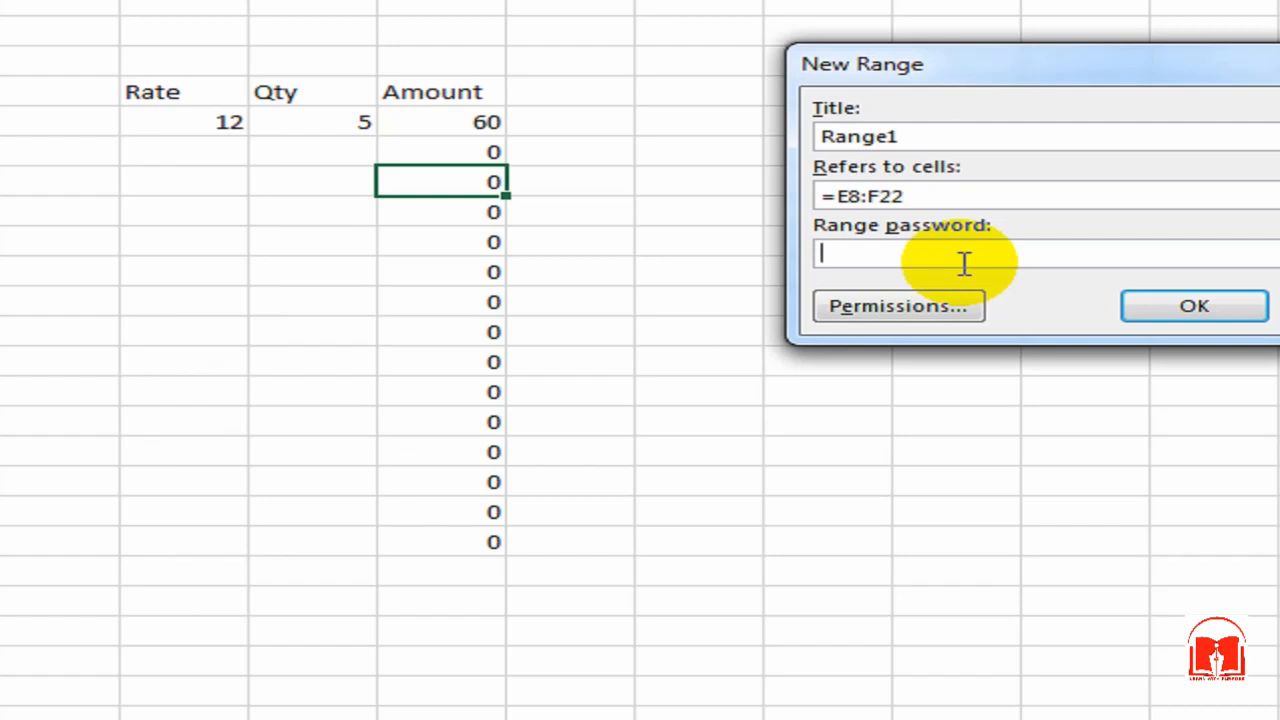
click(1190, 306)
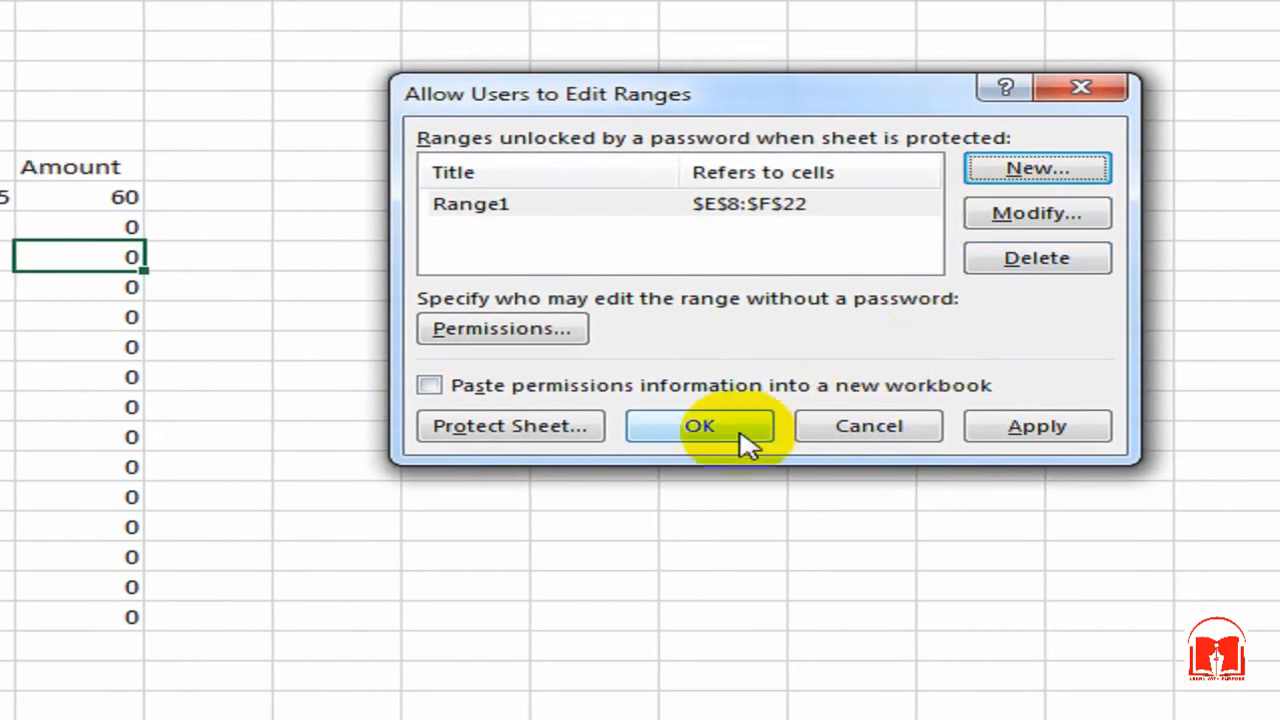
click(846, 354)
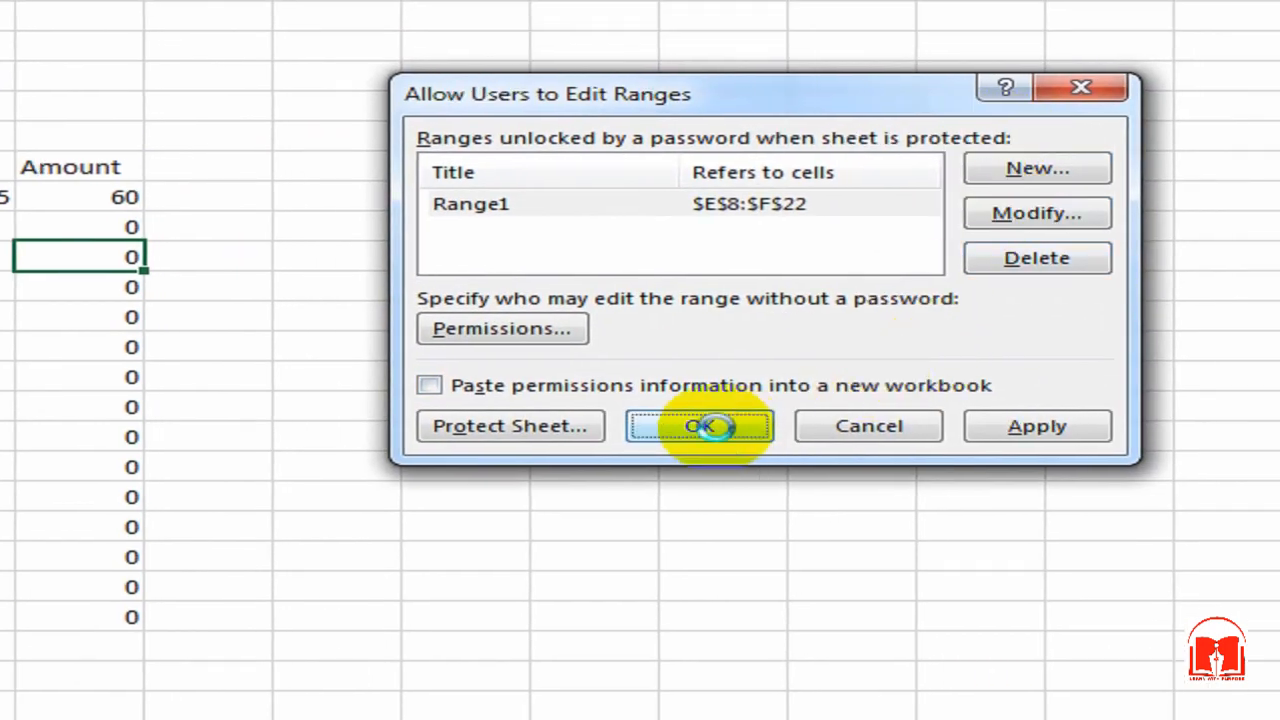
click(486, 226)
click(357, 245)
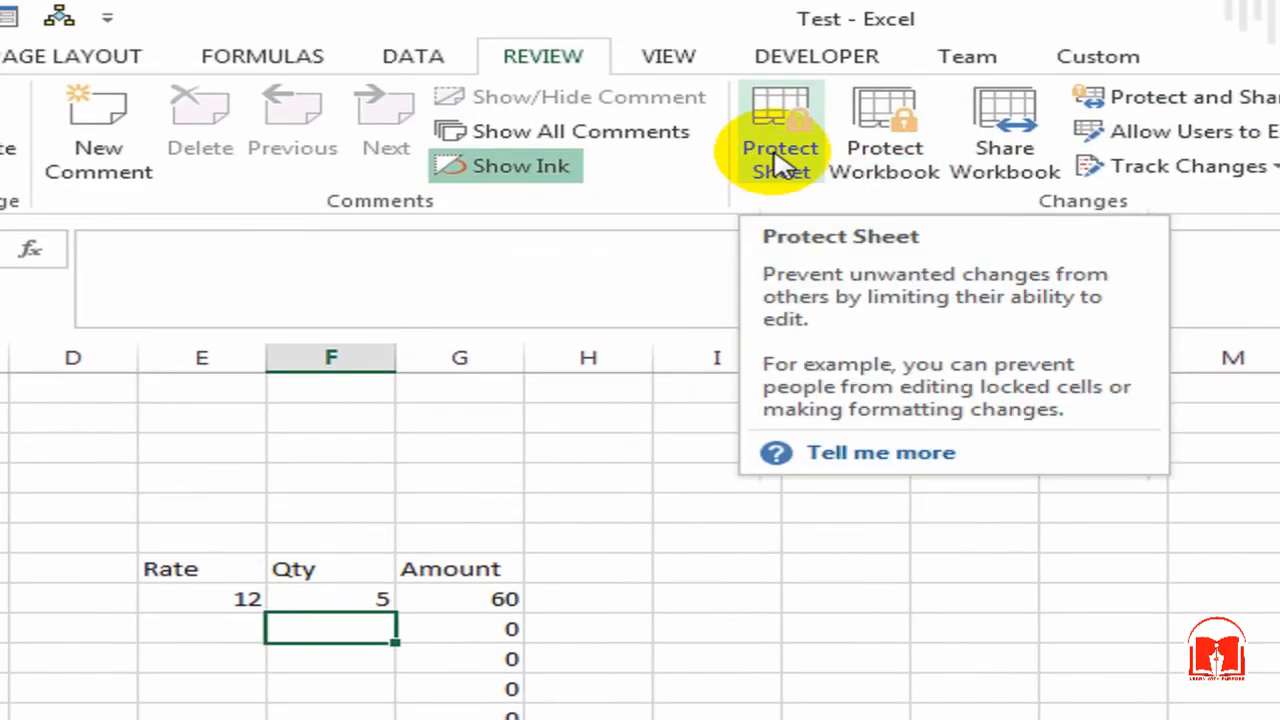
Step: Protect Sheet1 with a password, entering and confirming it
click(795, 172)
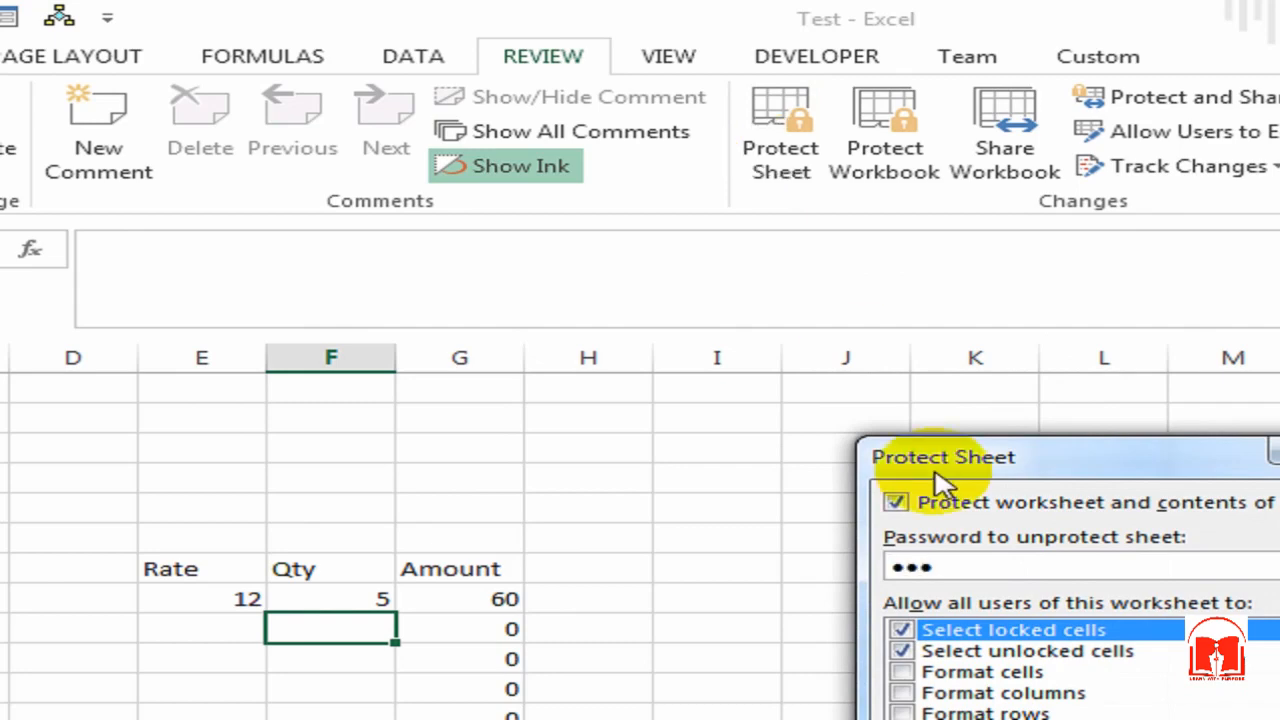
key(Return)
text(1)
key(Return)
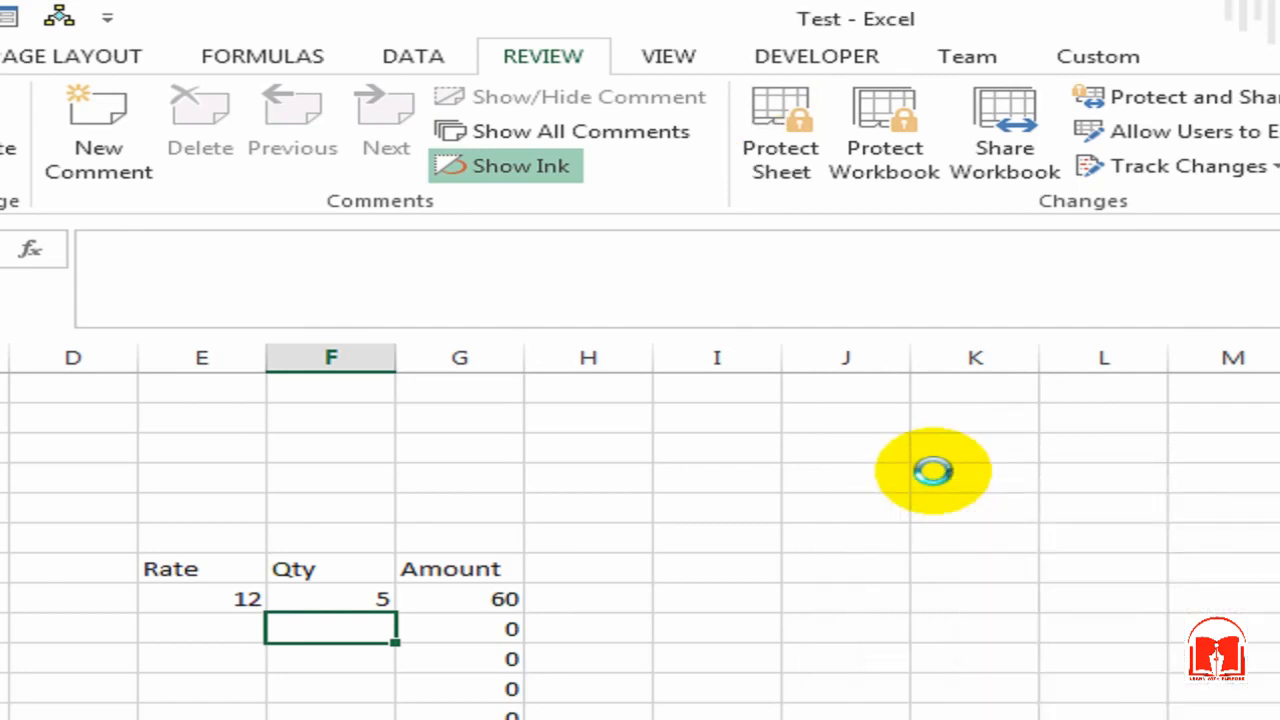
click(743, 534)
click(777, 477)
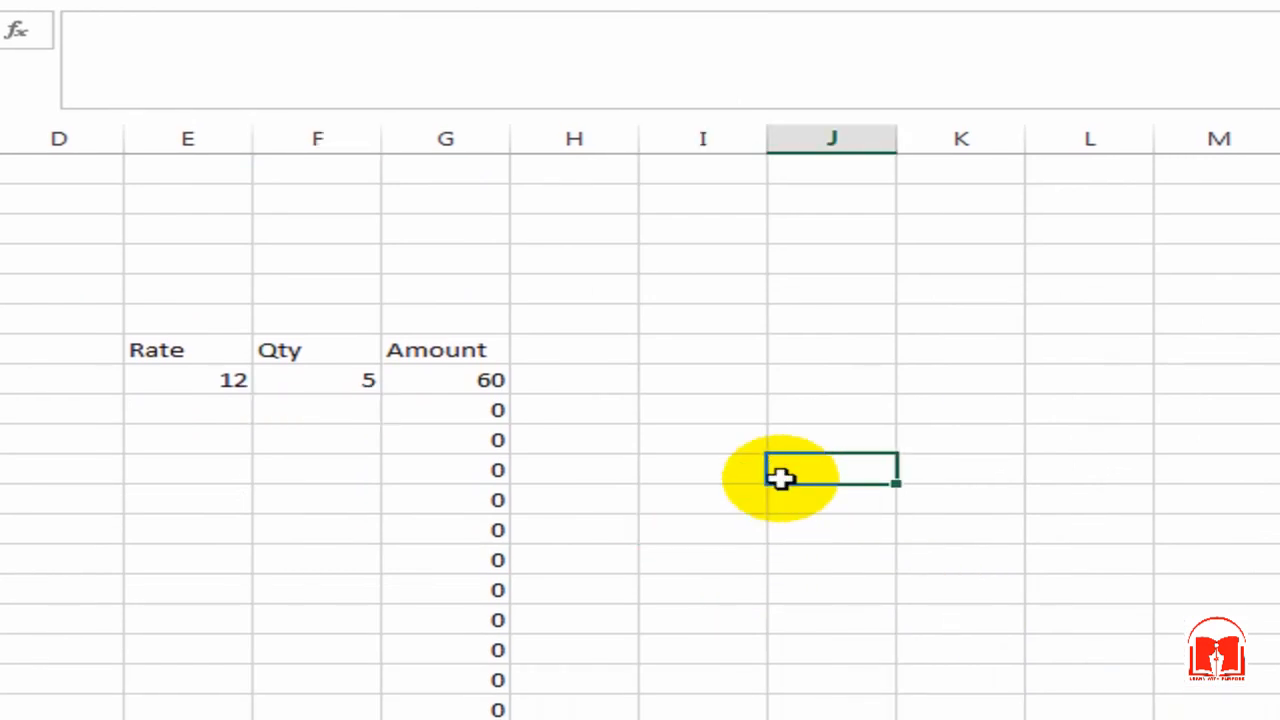
click(745, 462)
Step: Try deleting locked cells I11, I12 and G12, dismissing each protection warning
key(Delete)
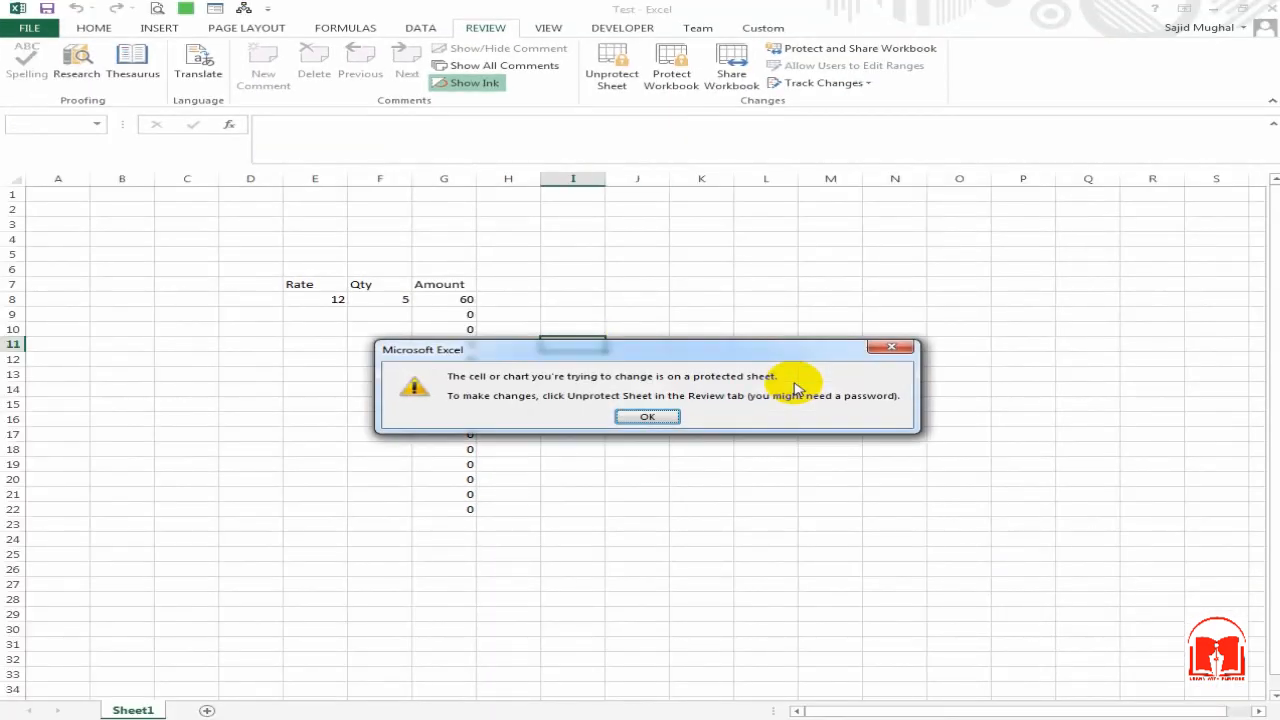
key(Return)
key(Down)
key(Delete)
key(Return)
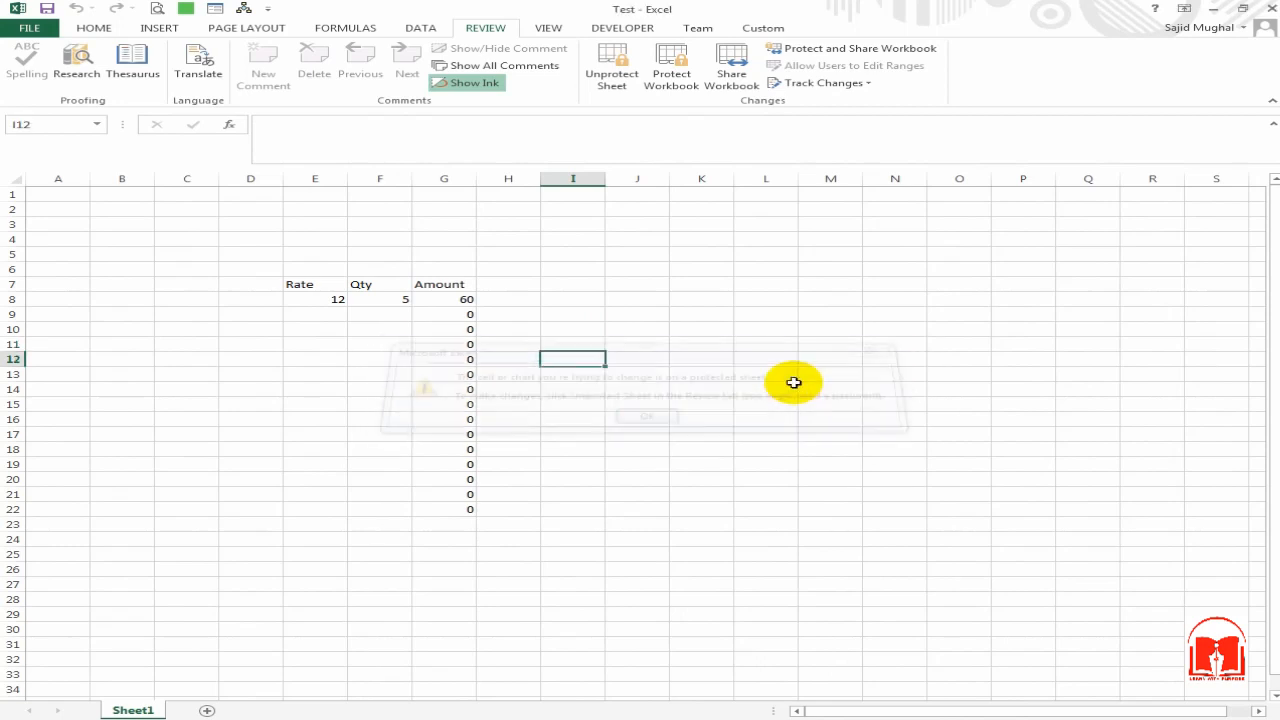
key(Left)
key(Left)
key(Left)
key(Right)
key(Delete)
key(Return)
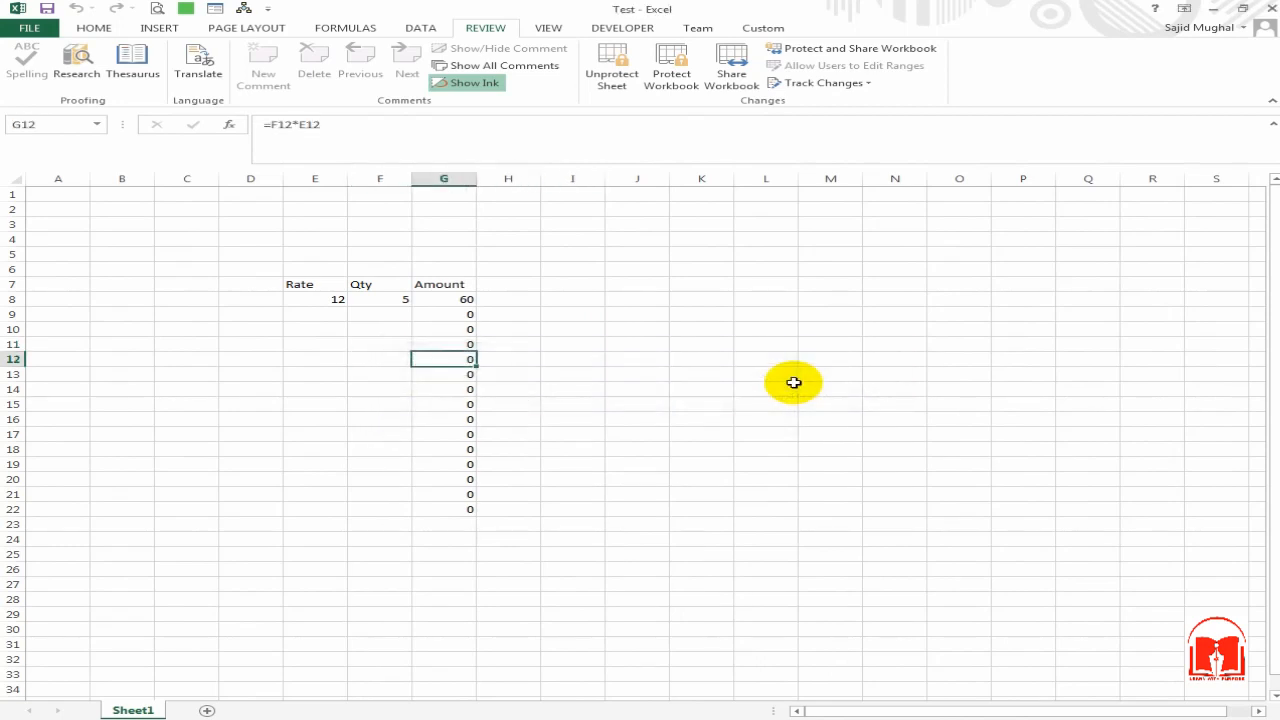
Step: Enter Rate 12 and Qty 200 in row 9, and 200 in E10
key(Left)
key(Left)
key(Up)
key(Up)
key(Up)
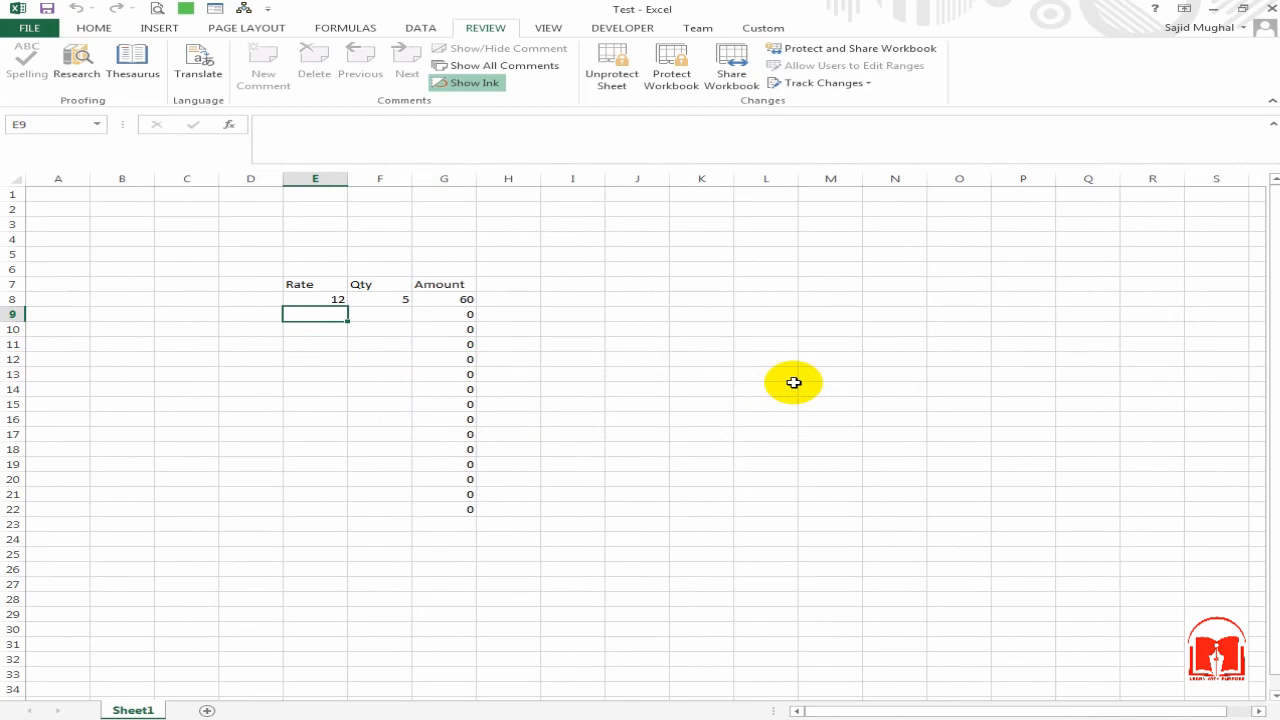
text(12)
key(Tab)
text(2)
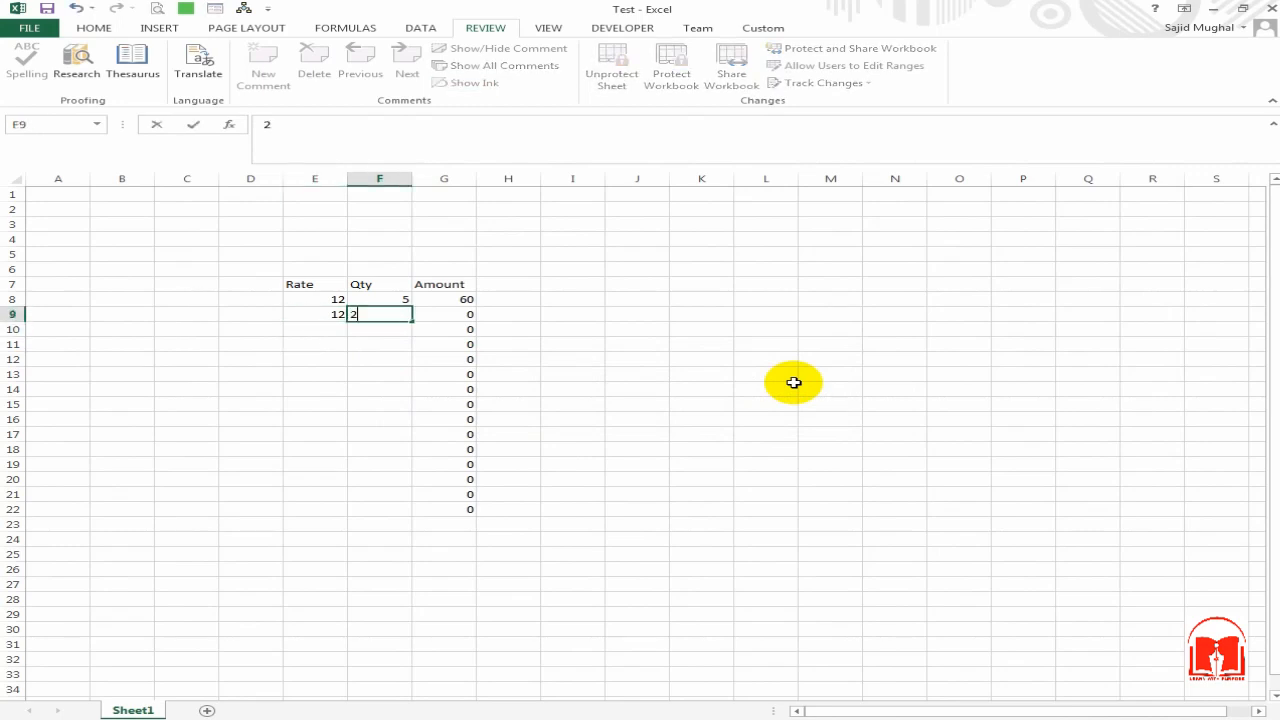
key(Return)
key(Left)
text(200)
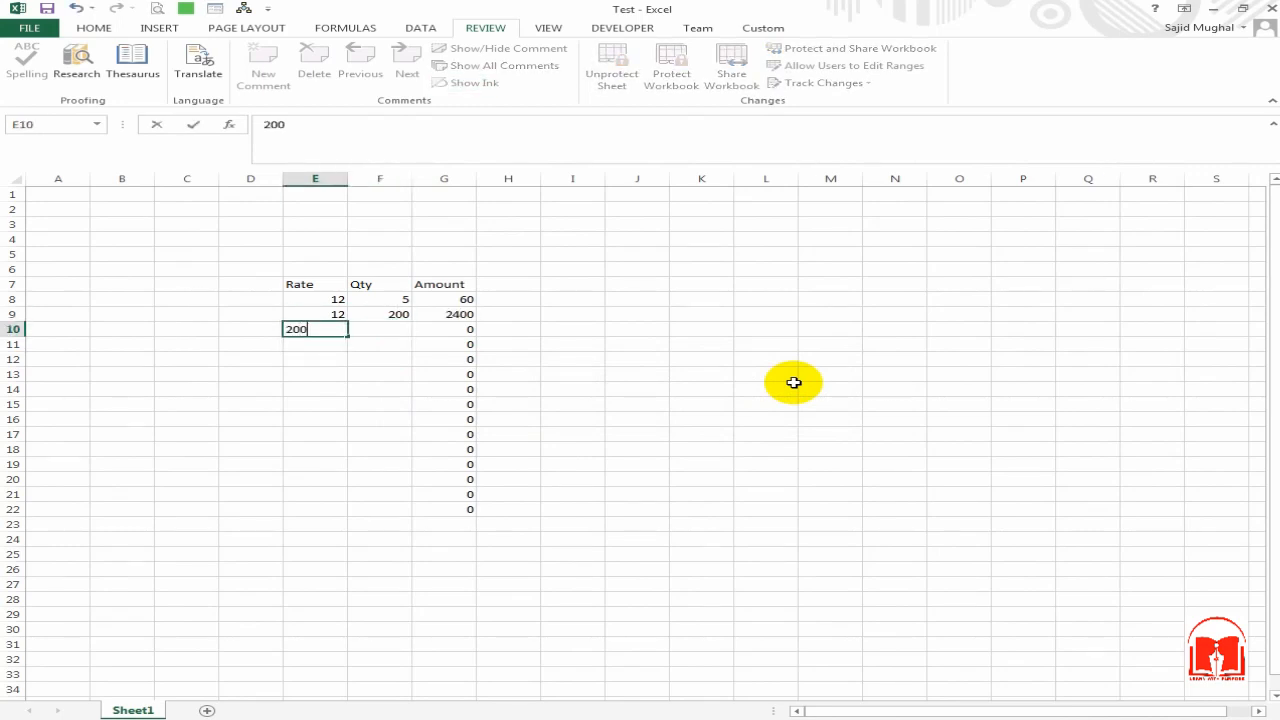
key(Return)
key(Up)
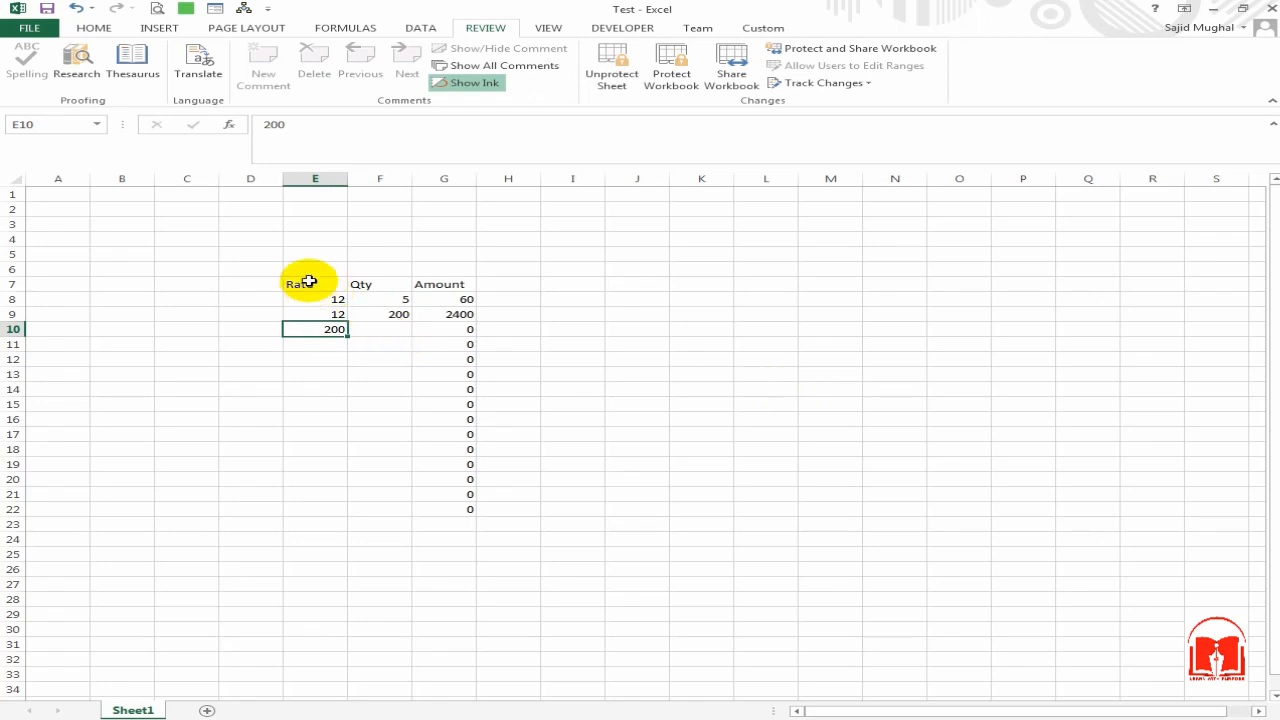
Step: Select the table E7:G15 to review it, then pick the empty Rate cell E13
drag(305, 283, 417, 449)
click(601, 374)
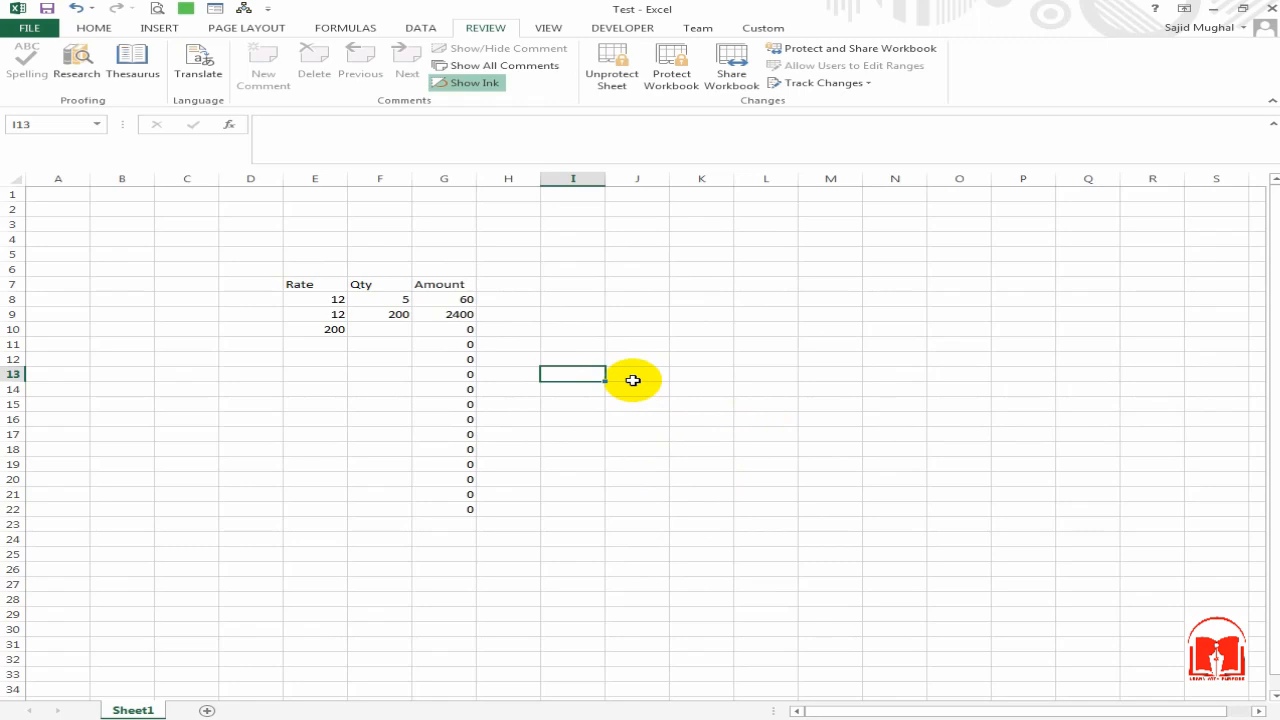
click(516, 287)
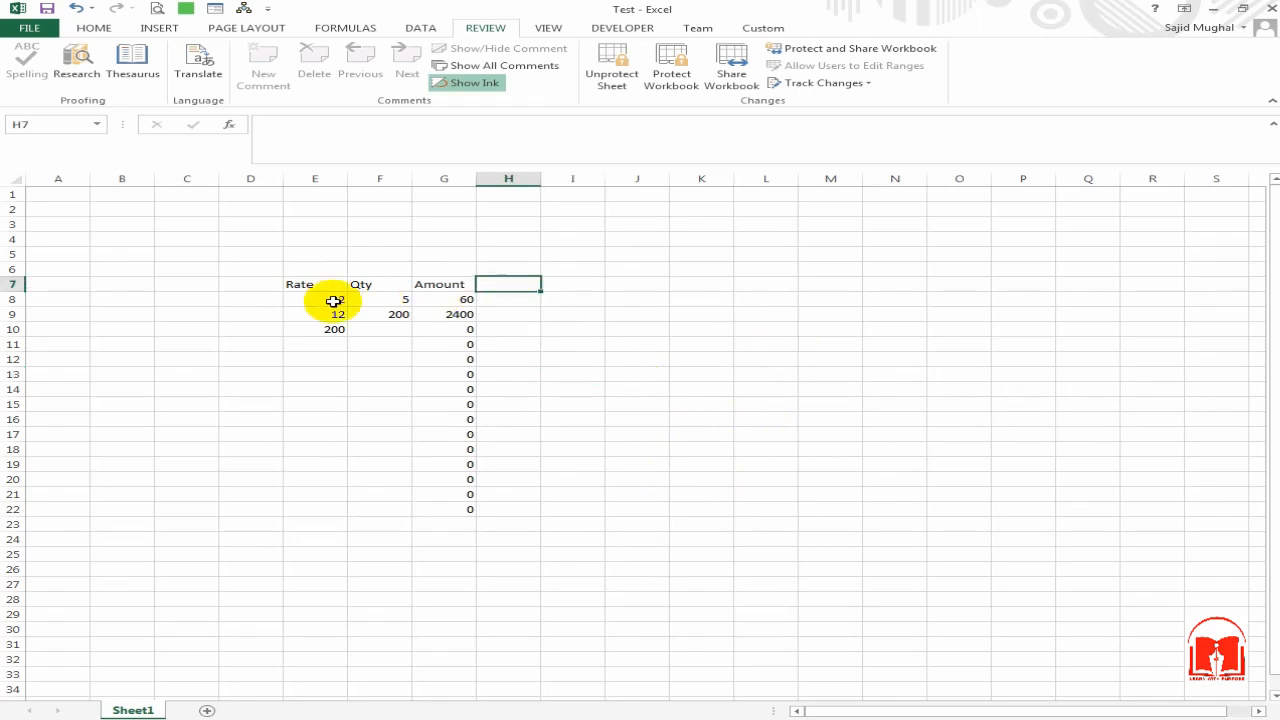
click(287, 370)
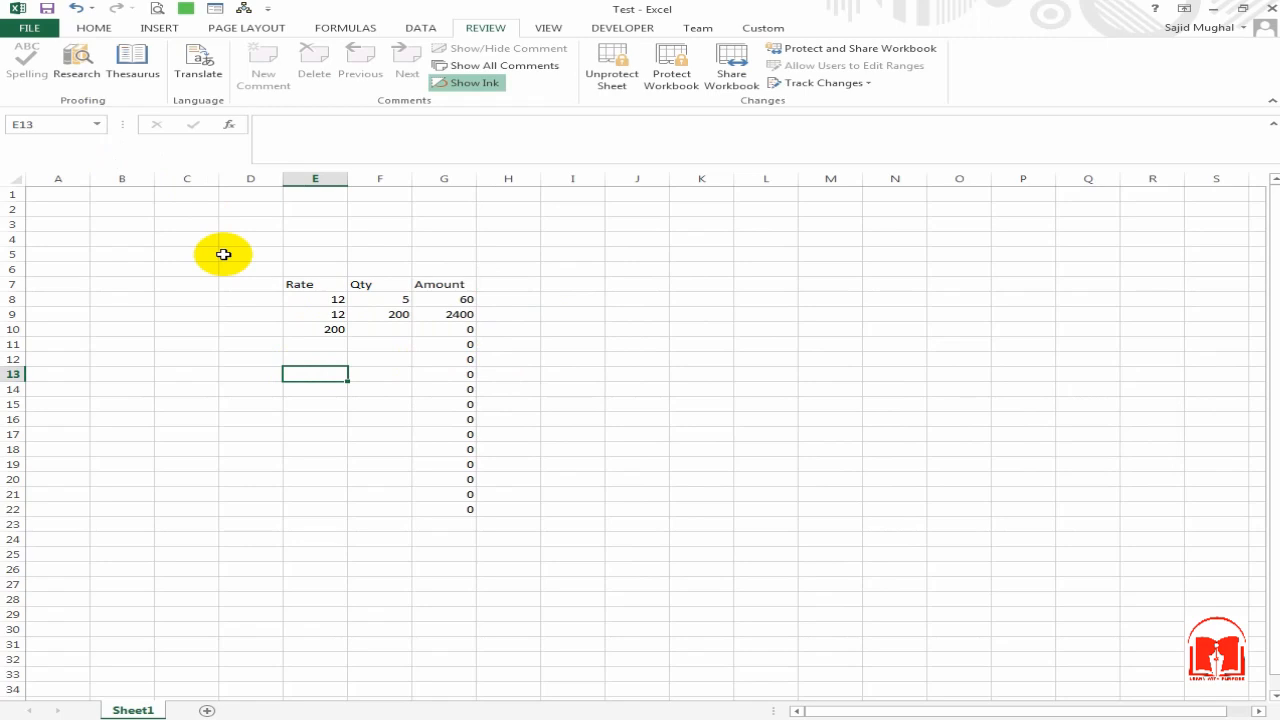
Step: Encrypt the Test workbook with a password via File > Info > Protect Workbook
click(34, 29)
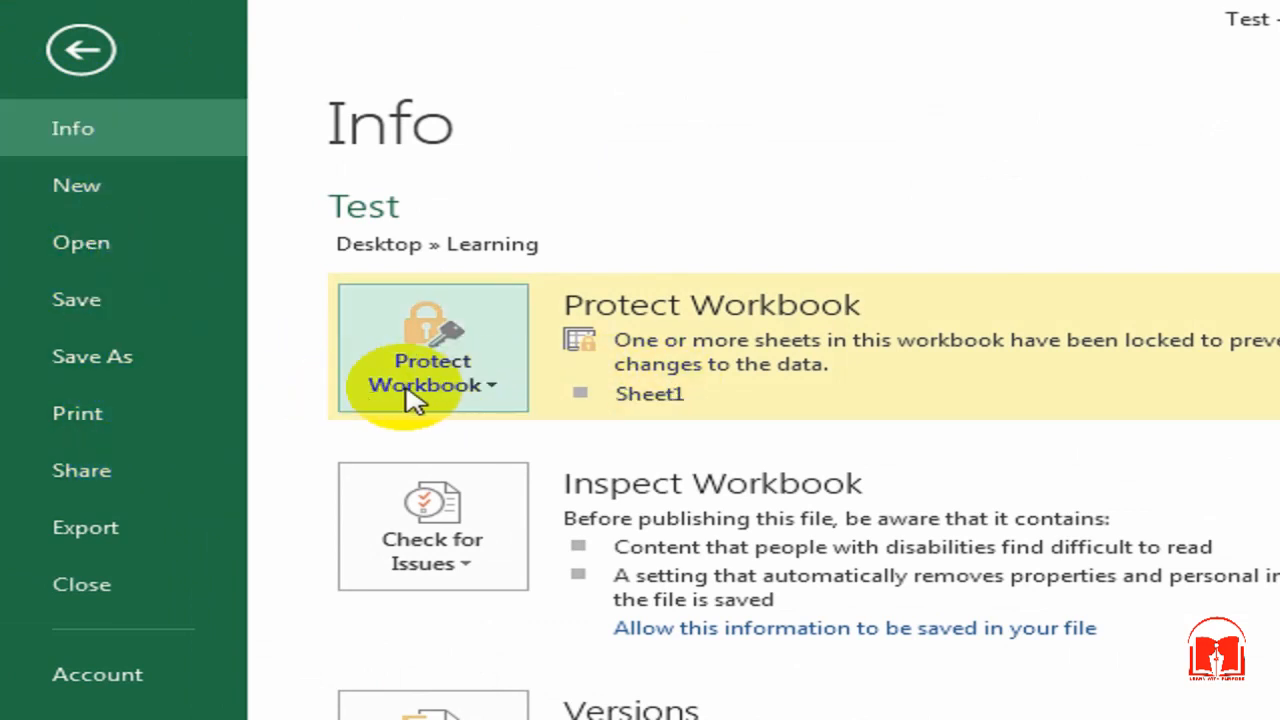
click(490, 388)
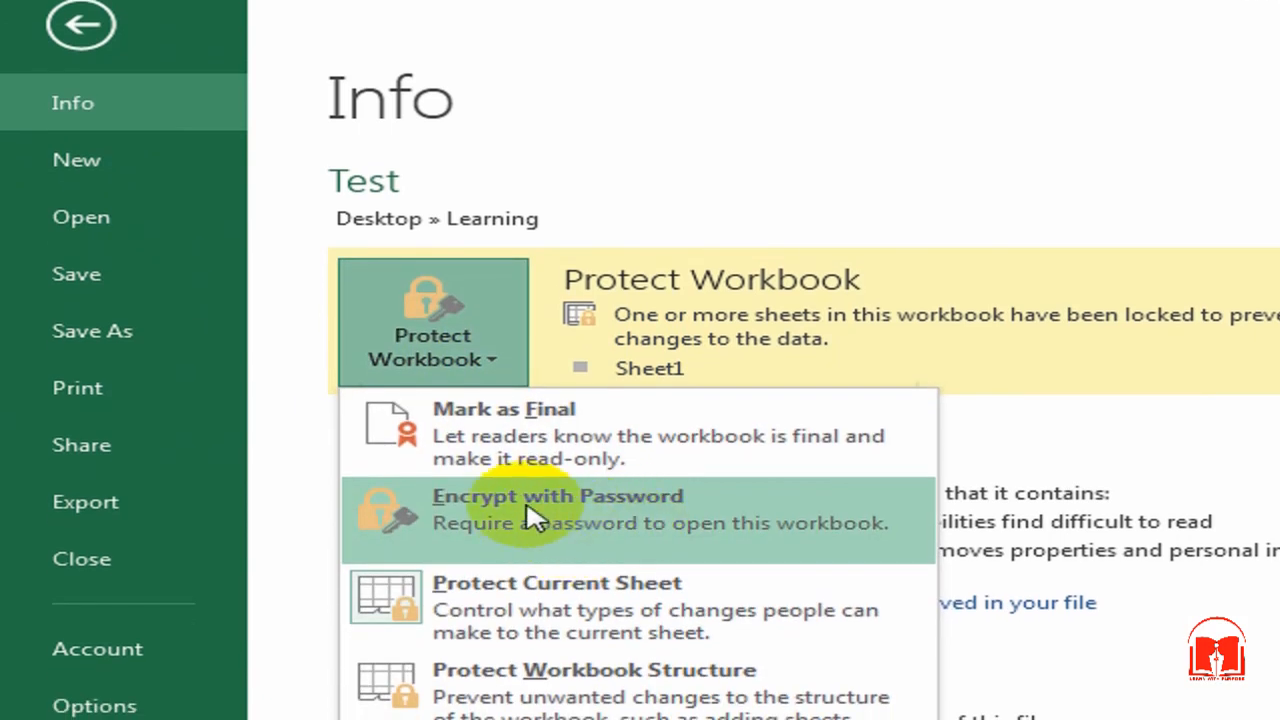
click(594, 527)
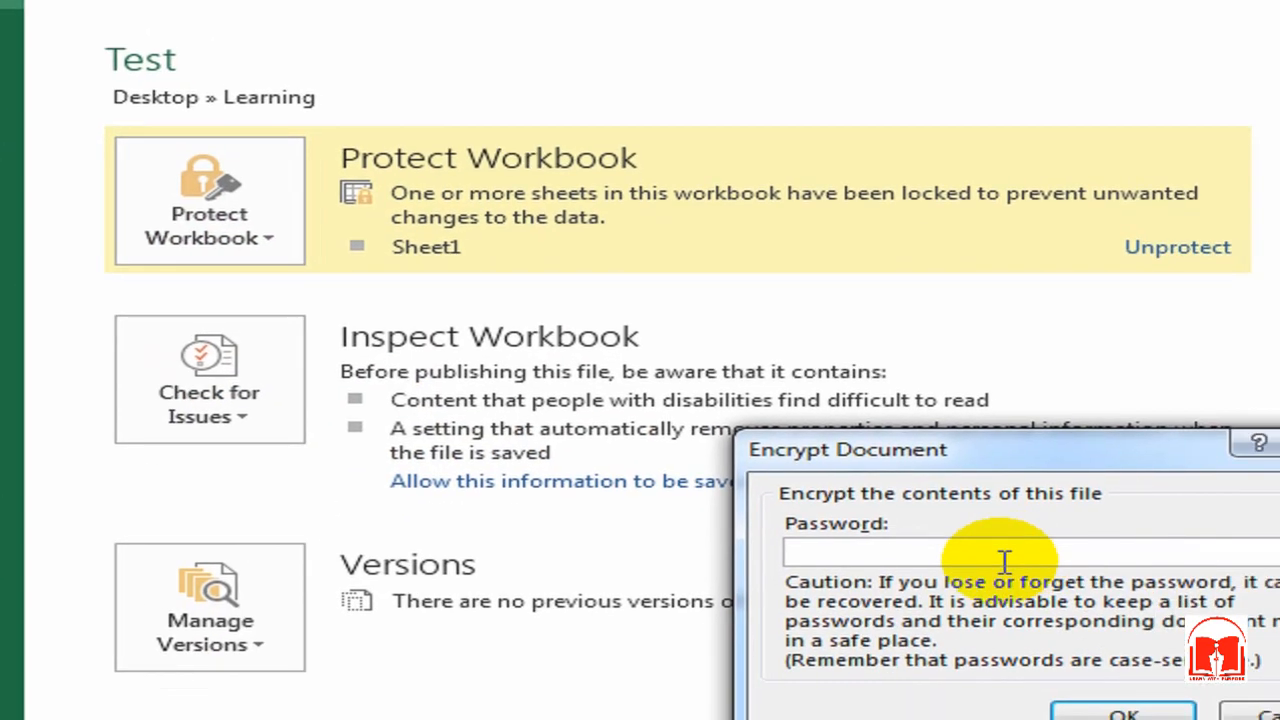
text(123)
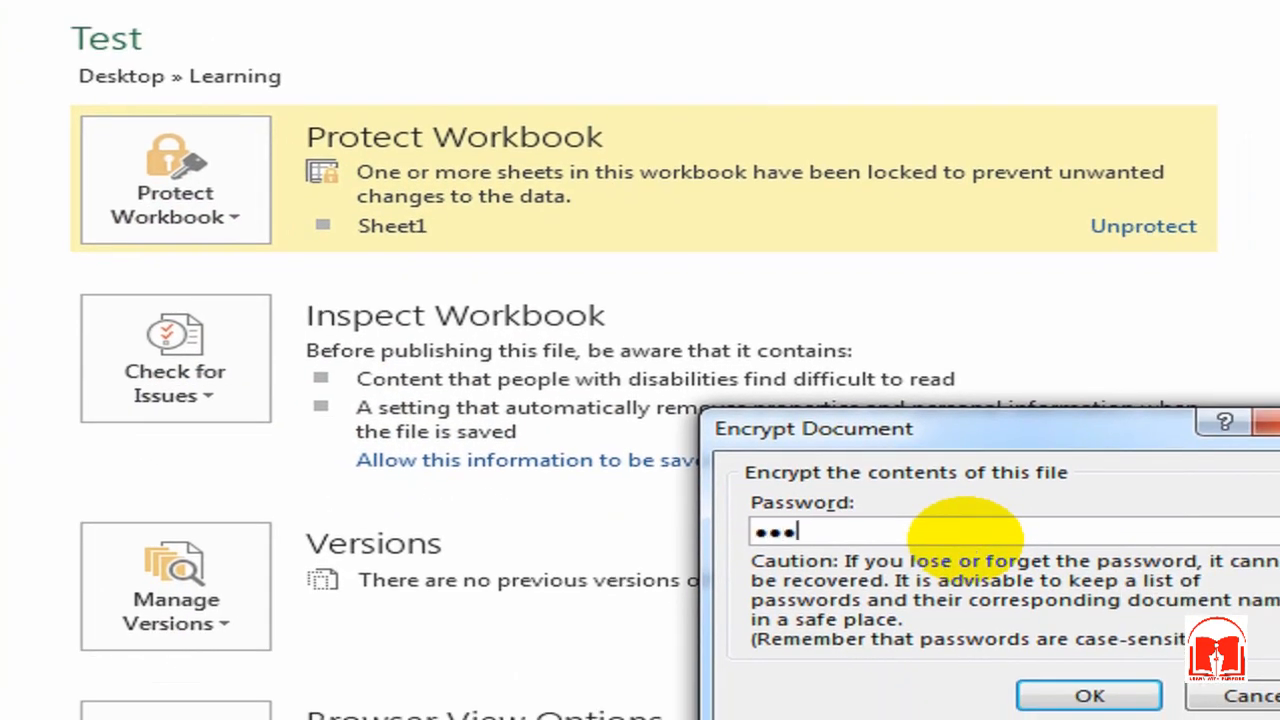
key(Return)
text(123)
key(Return)
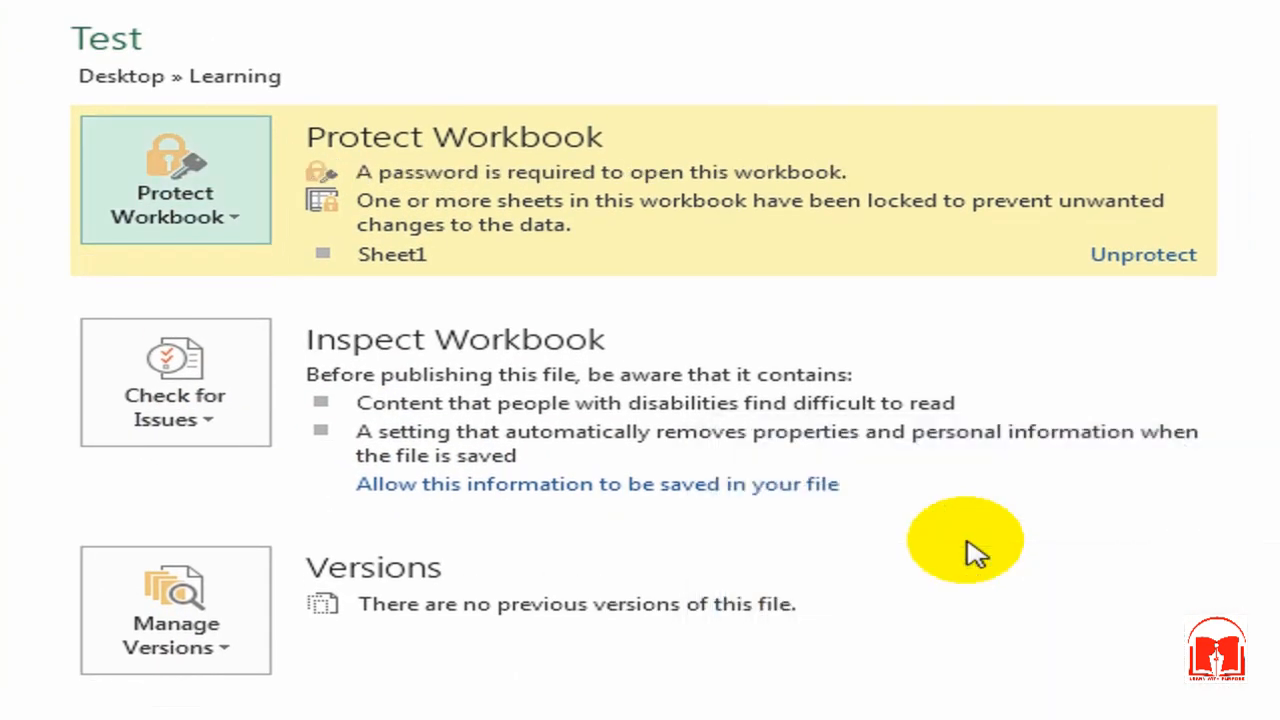
key(Escape)
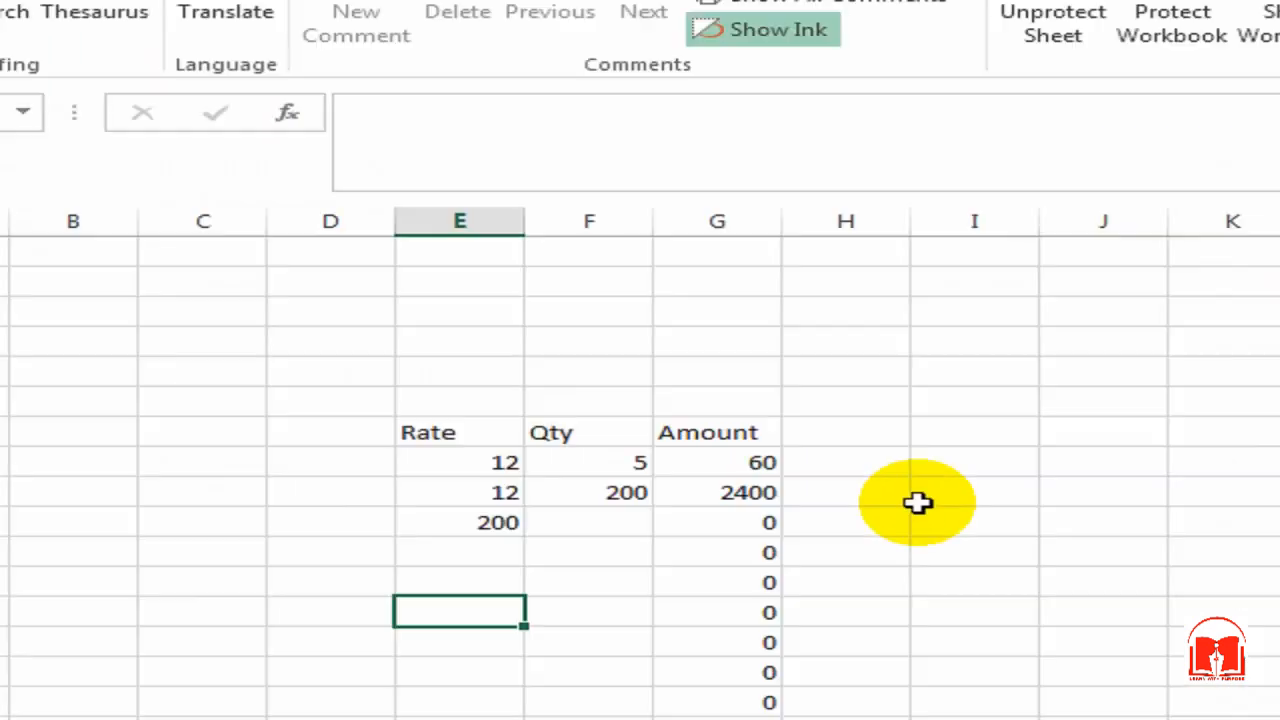
click(1092, 520)
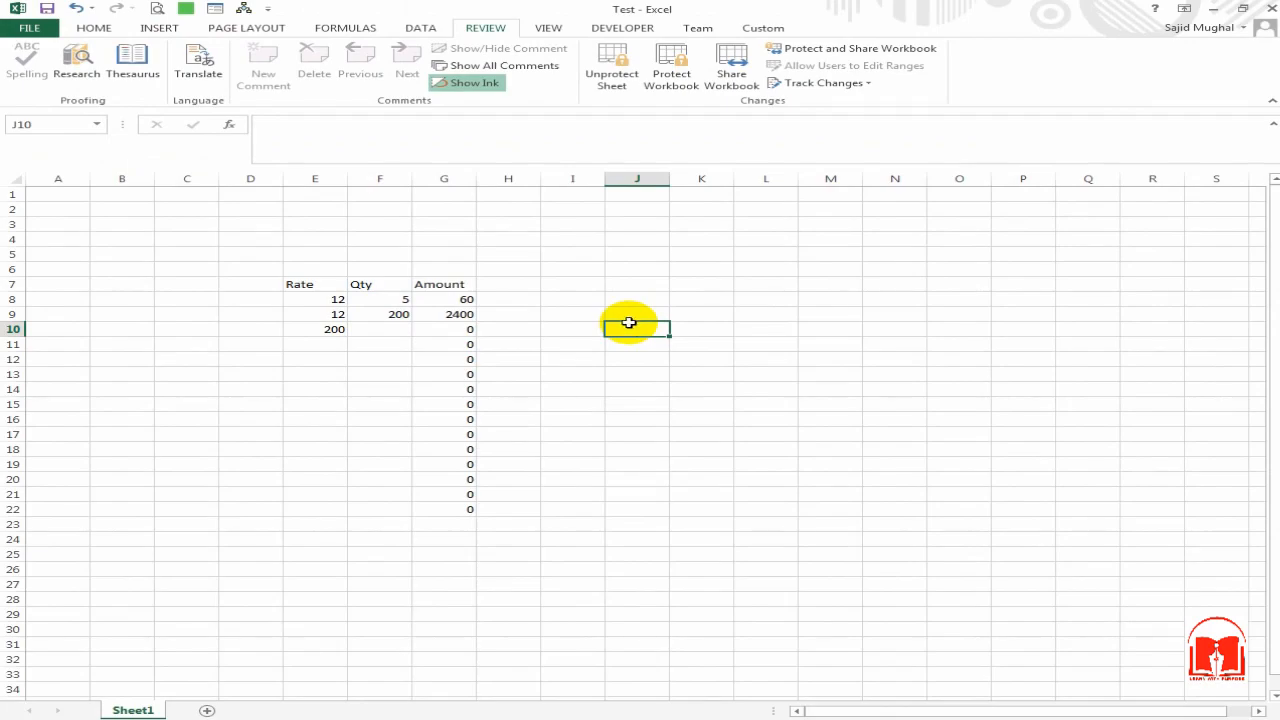
Step: Close Excel and reopen Test from the desktop's Learning folder
click(1272, 8)
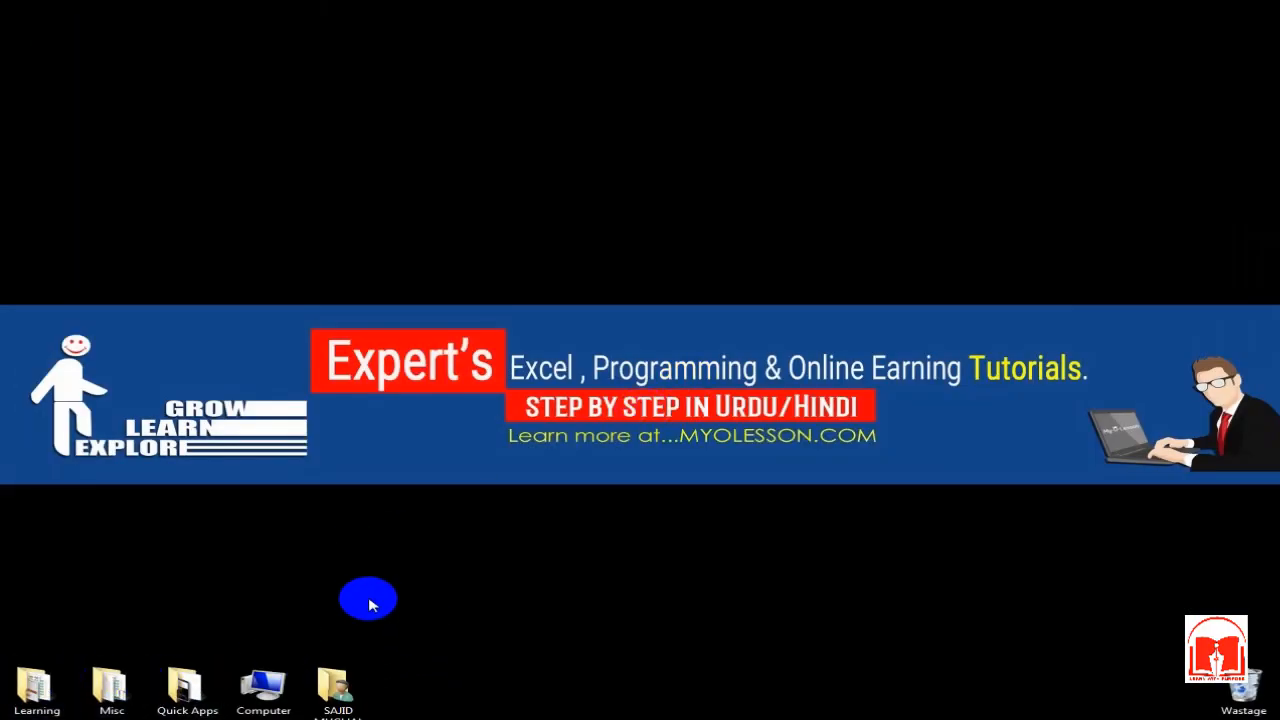
double_click(28, 688)
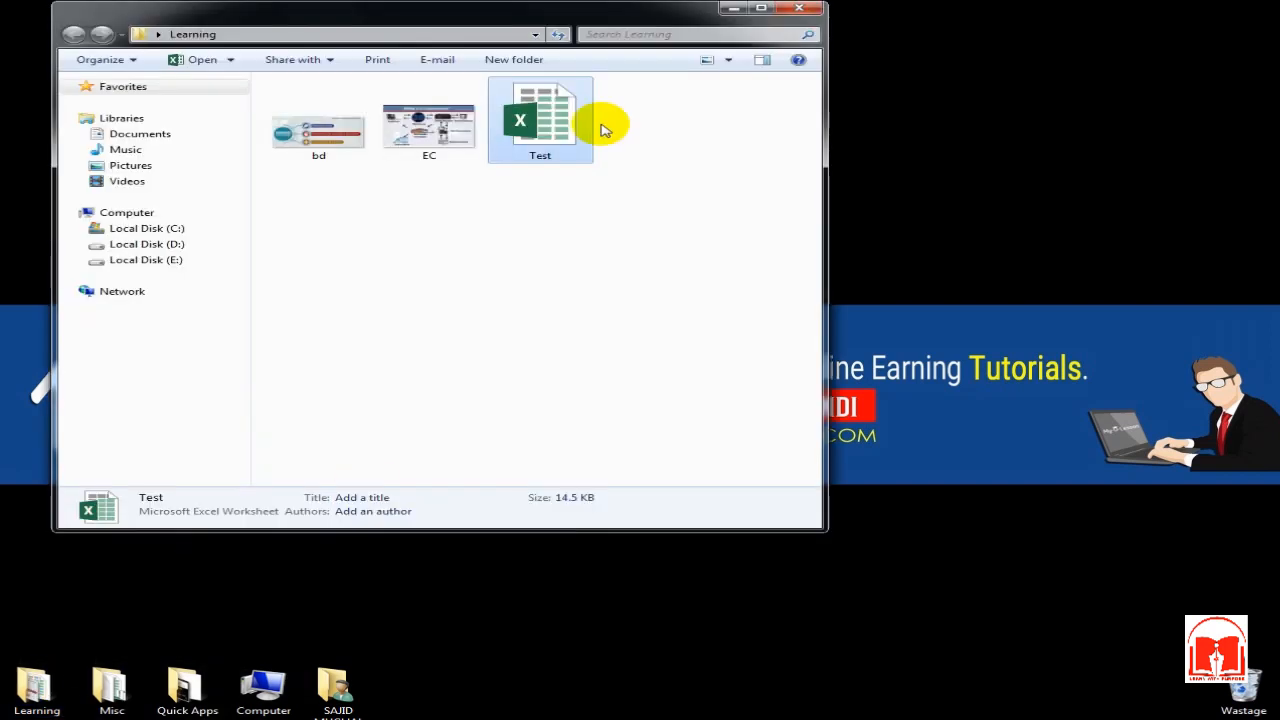
click(760, 9)
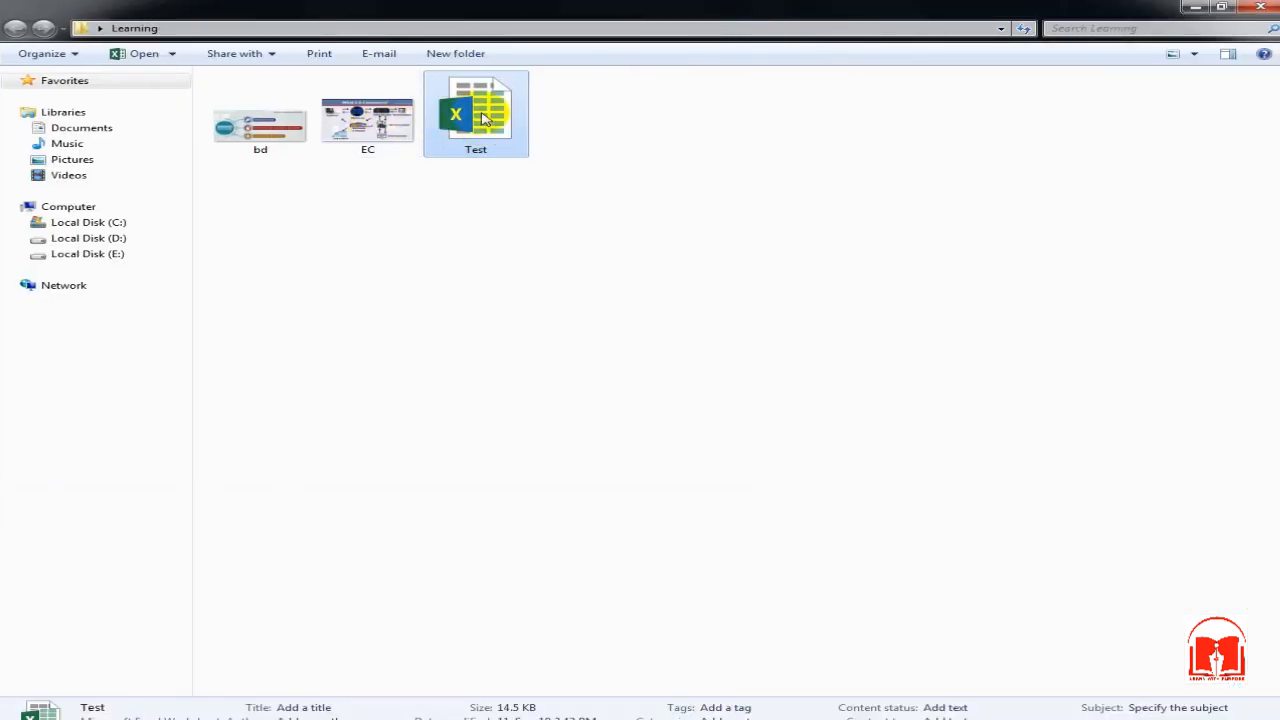
double_click(478, 115)
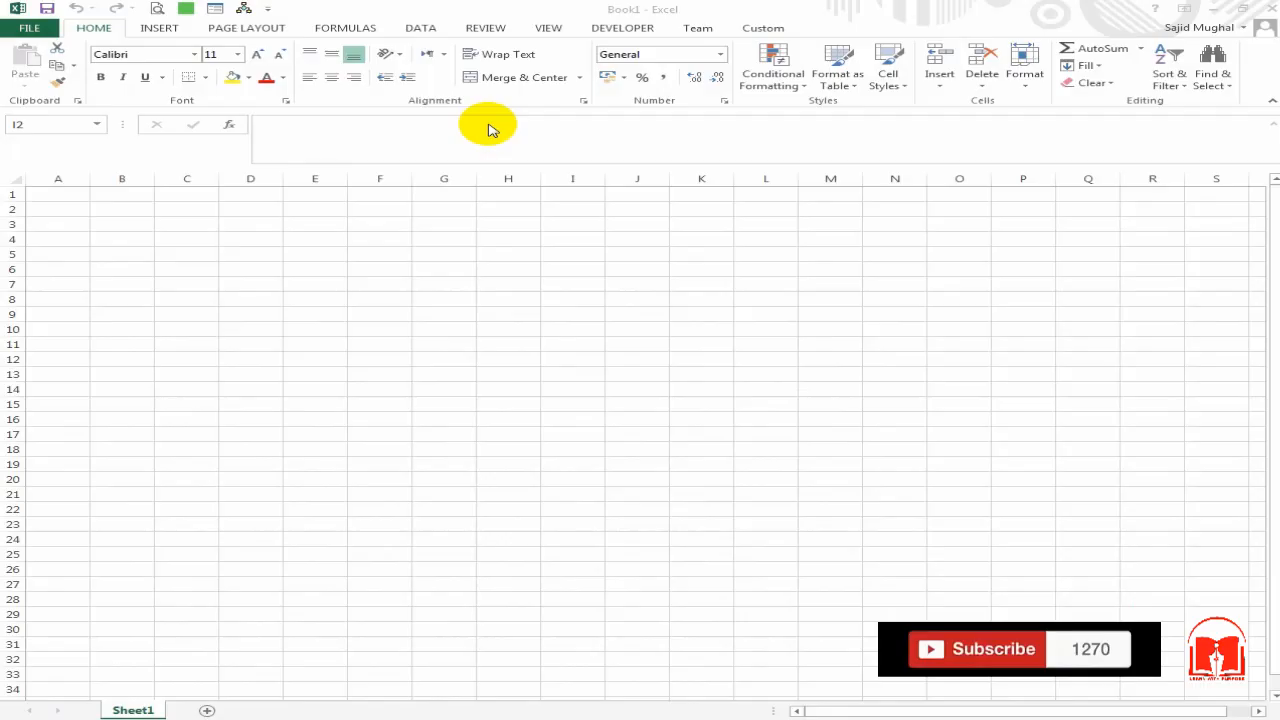